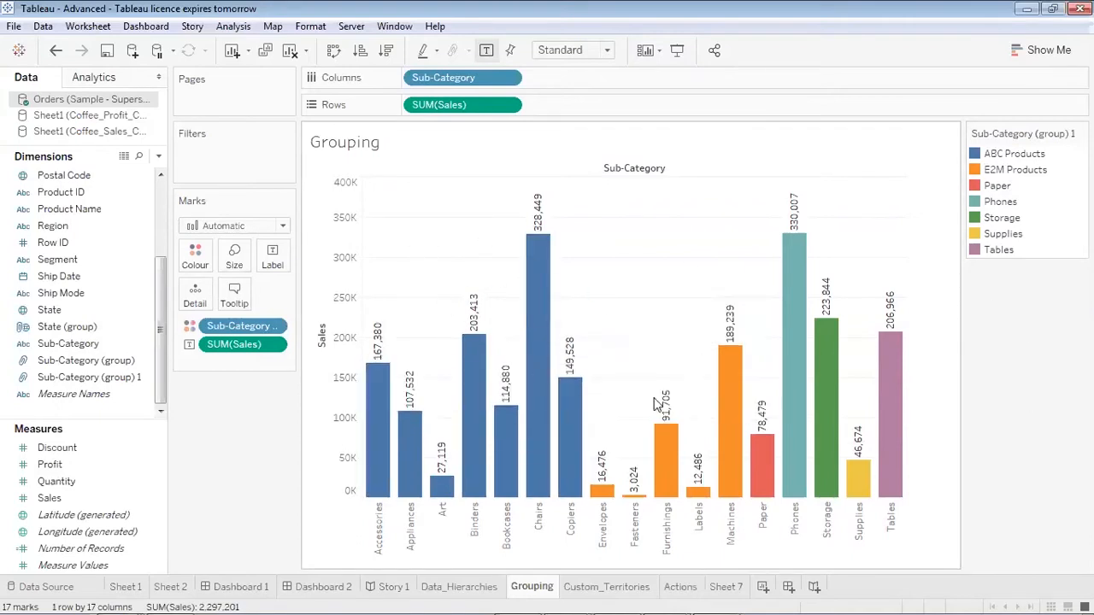
- View the Custom_Territories map sheet, and return to the Grouping sheet
{"action": "mouse_move", "coordinate": [812, 265]}
{"action": "left_click", "coordinate": [611, 588]}
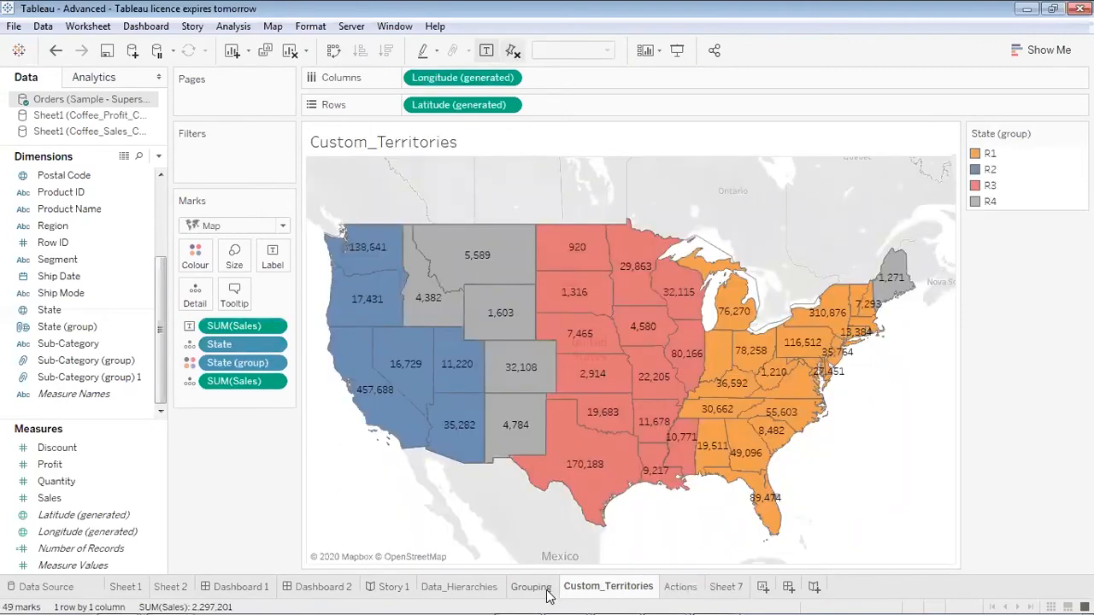
{"action": "mouse_move", "coordinate": [548, 596]}
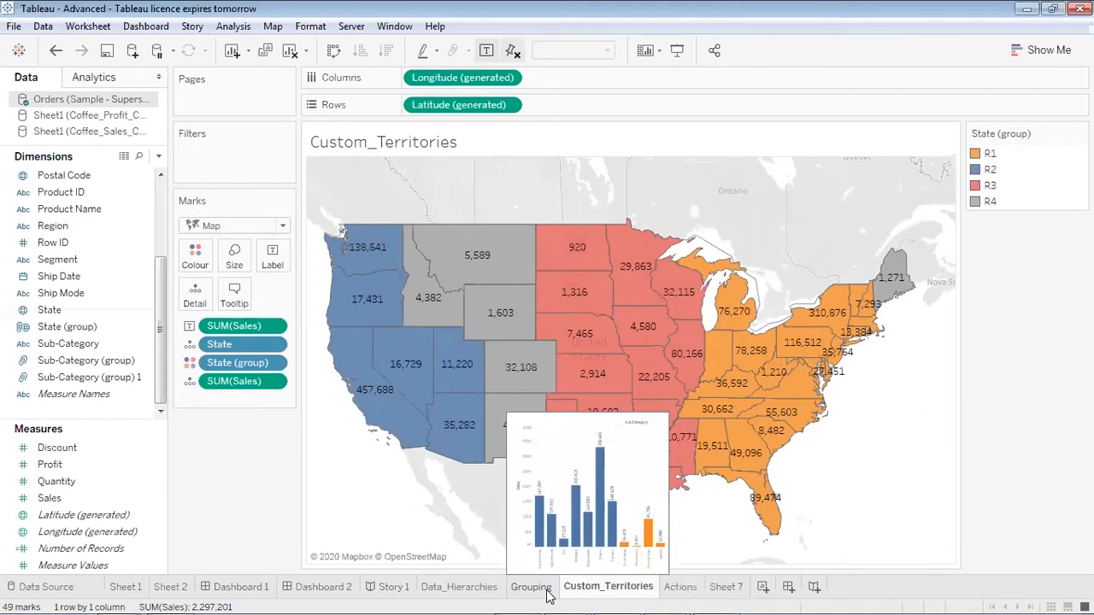
{"action": "left_click", "coordinate": [530, 587]}
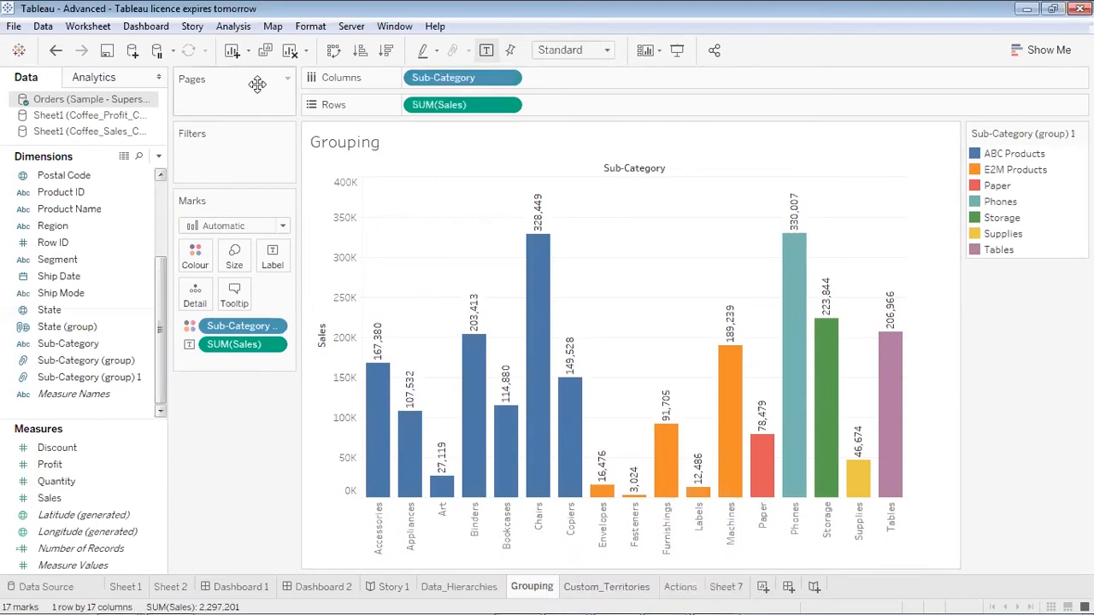
- Clear the Grouping sheet and build a bar chart with Sub-Category on columns and Profit on rows
{"action": "left_click", "coordinate": [292, 52]}
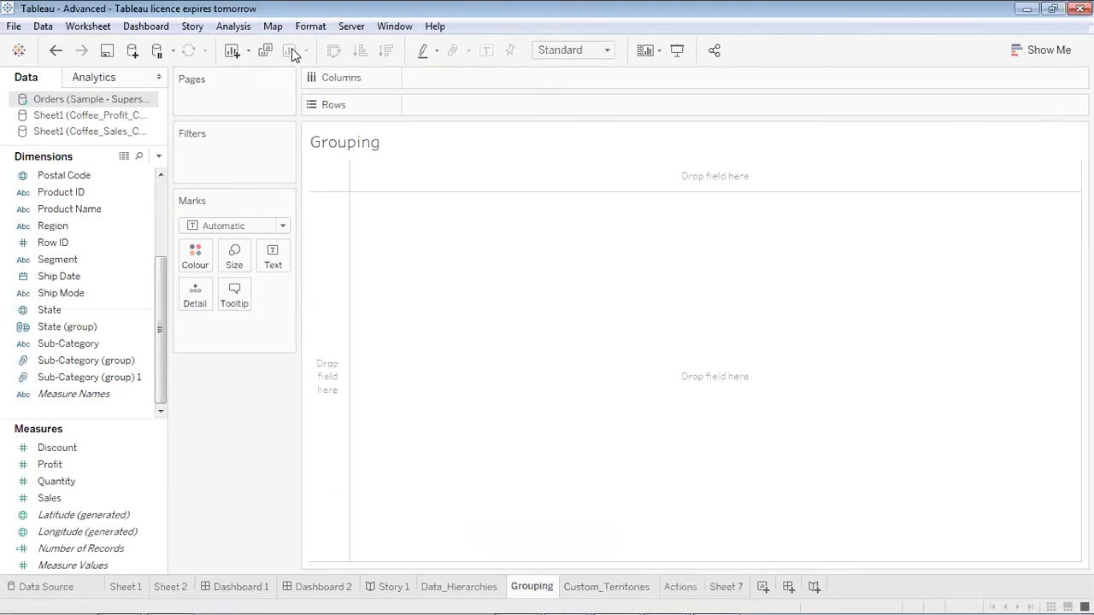
{"action": "scroll", "coordinate": [159, 186], "scroll_direction": "up", "scroll_amount": 3}
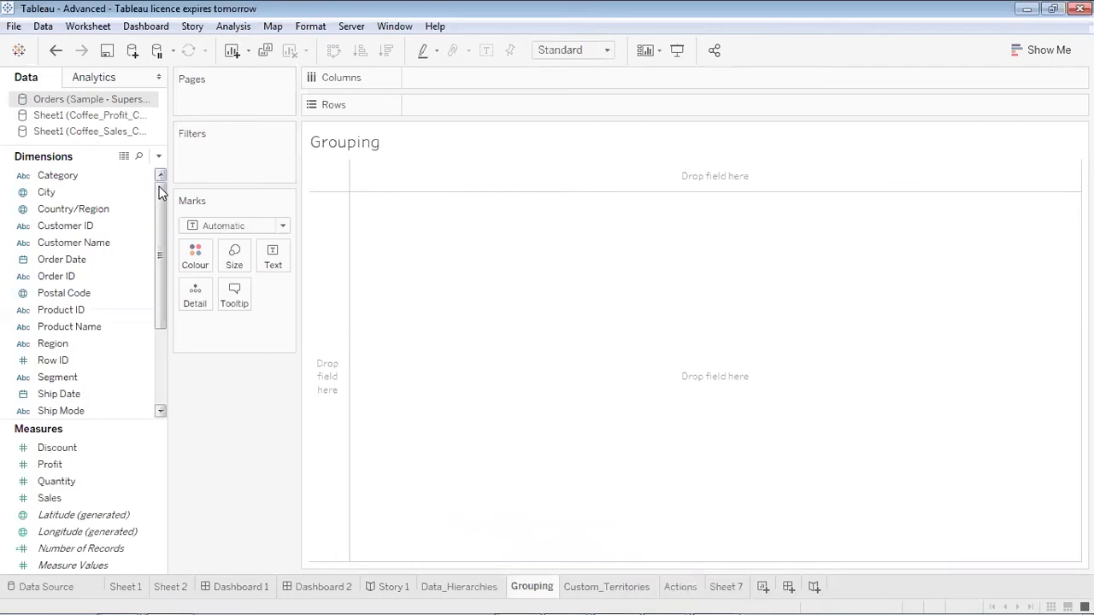
{"action": "scroll", "coordinate": [68, 342], "scroll_direction": "down", "scroll_amount": 3}
{"action": "left_click_drag", "start_coordinate": [68, 343], "coordinate": [507, 82]}
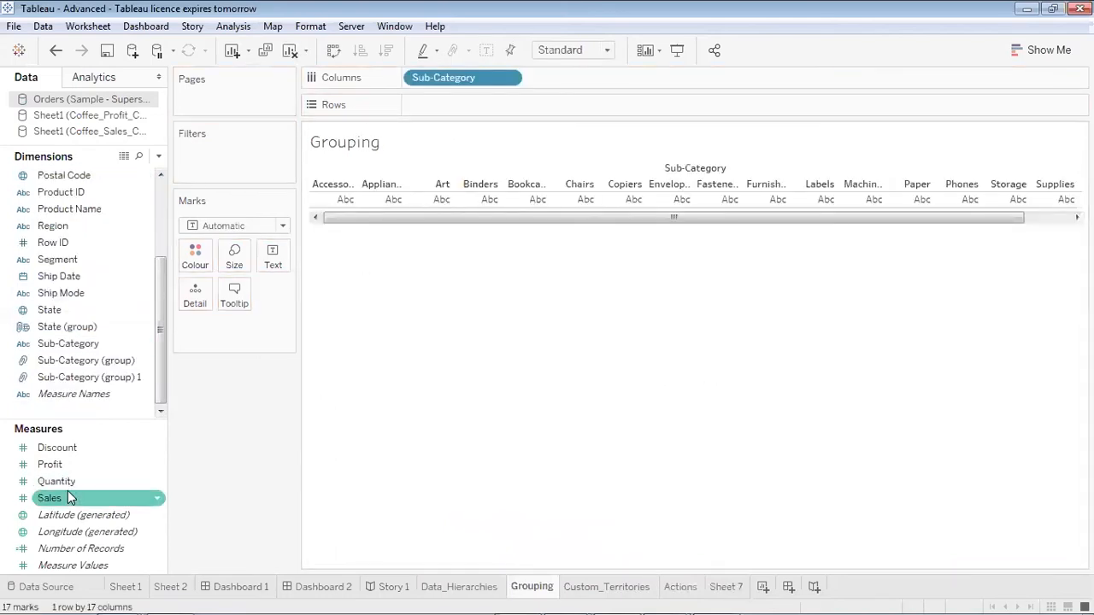
{"action": "left_click_drag", "start_coordinate": [62, 469], "coordinate": [443, 104]}
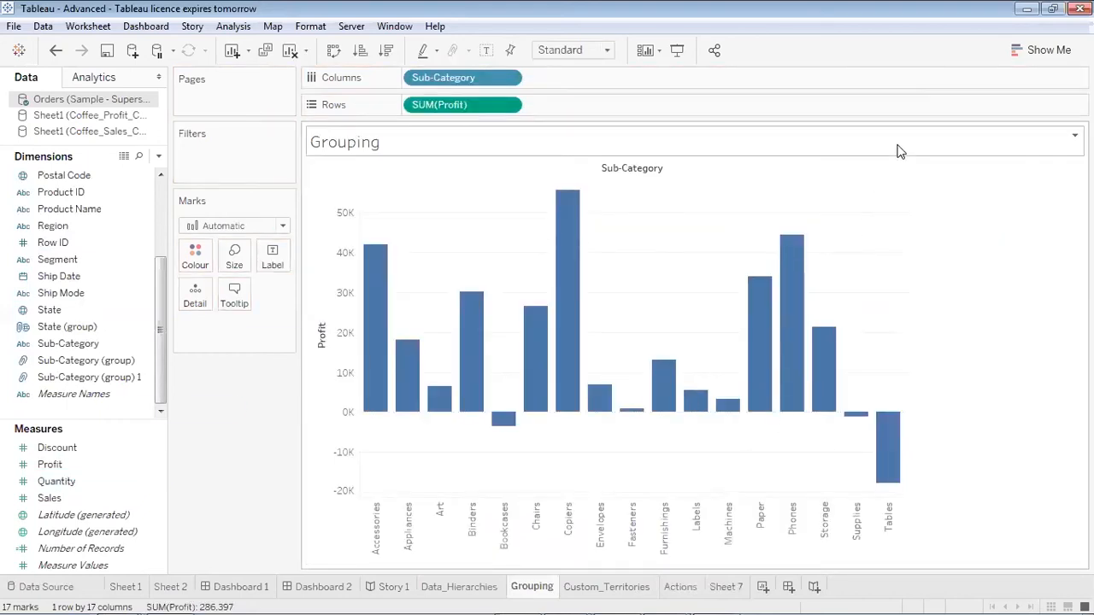
- Convert the Profit by Sub-Category bar chart into a packed bubbles chart
{"action": "left_click", "coordinate": [1019, 50]}
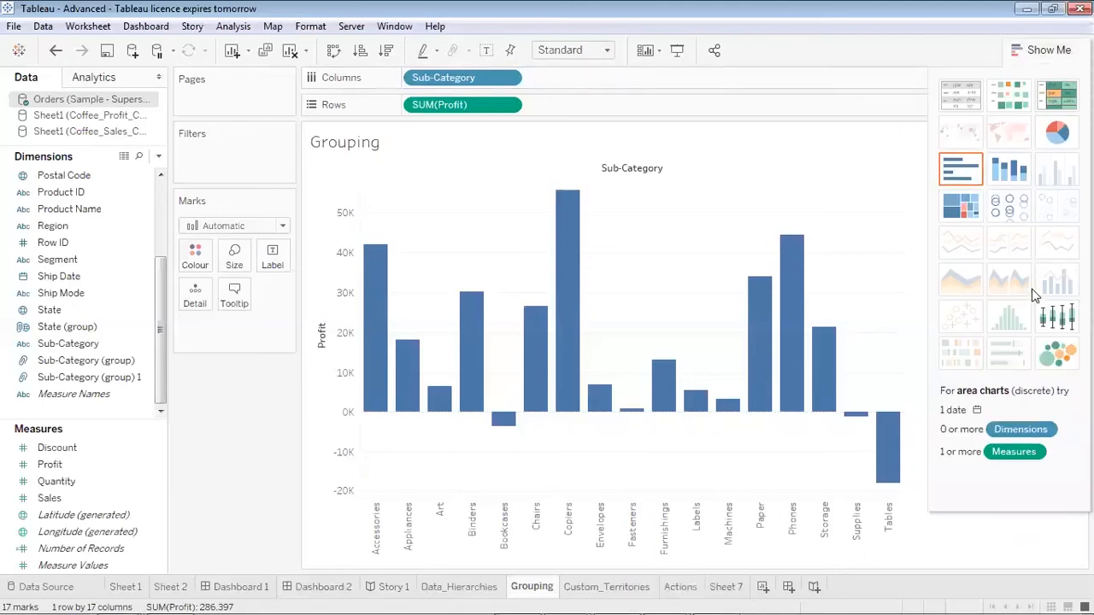
{"action": "left_click", "coordinate": [1057, 352]}
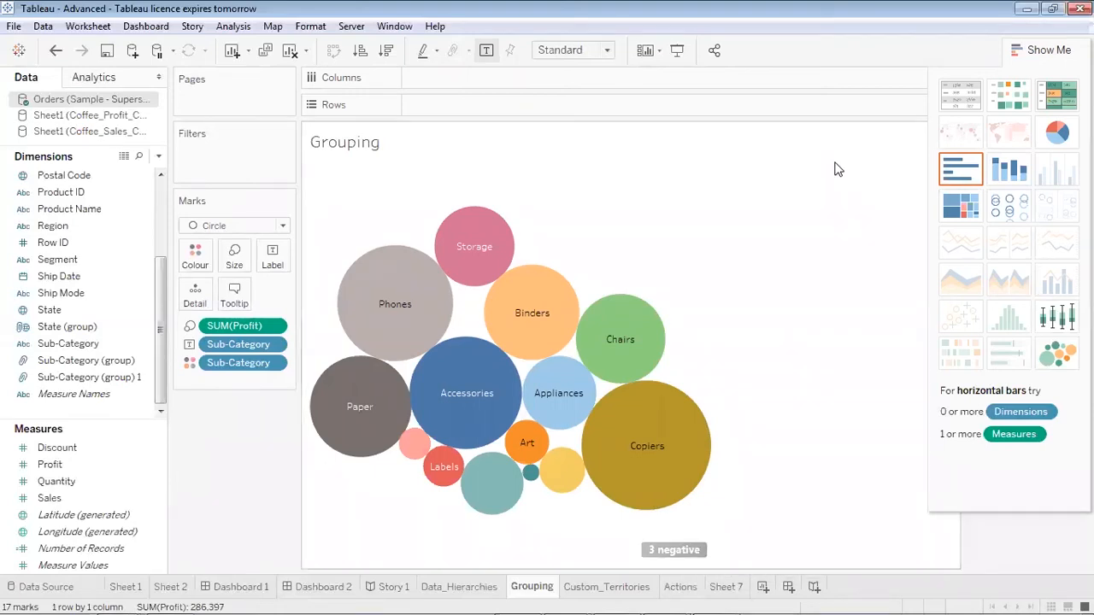
{"action": "left_click", "coordinate": [1042, 50]}
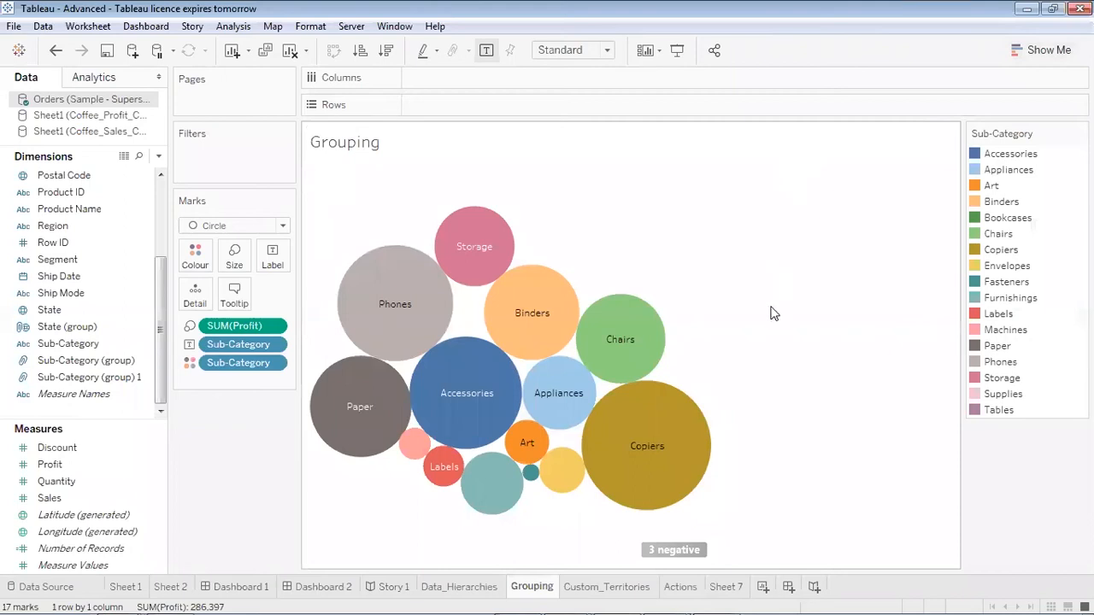
- Inspect the profit details of the Copiers, Phones and Fasteners bubbles
{"action": "mouse_move", "coordinate": [651, 461]}
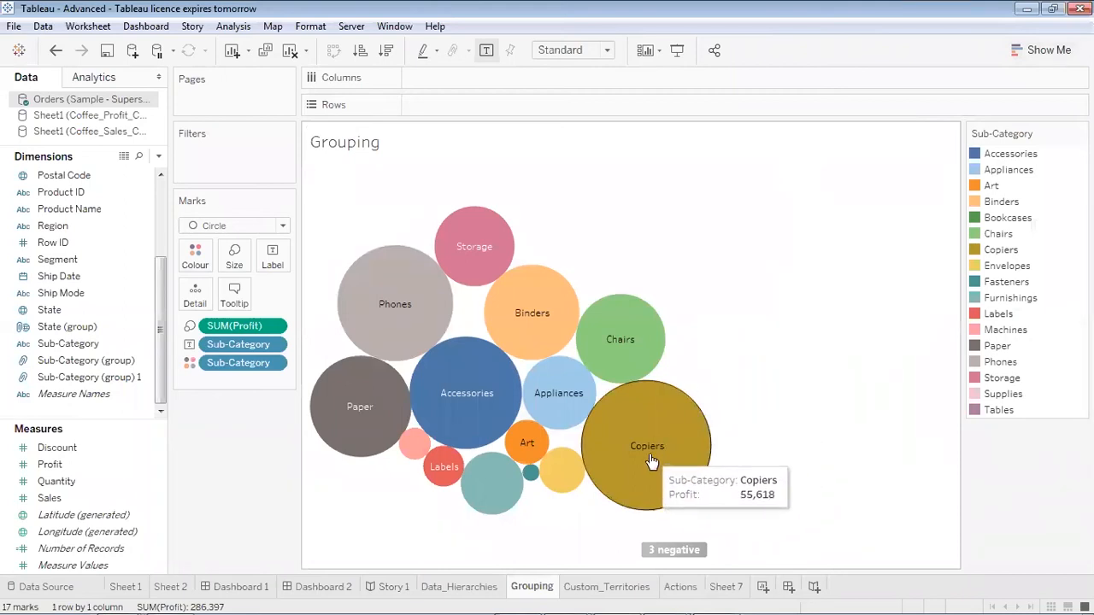
{"action": "mouse_move", "coordinate": [401, 309]}
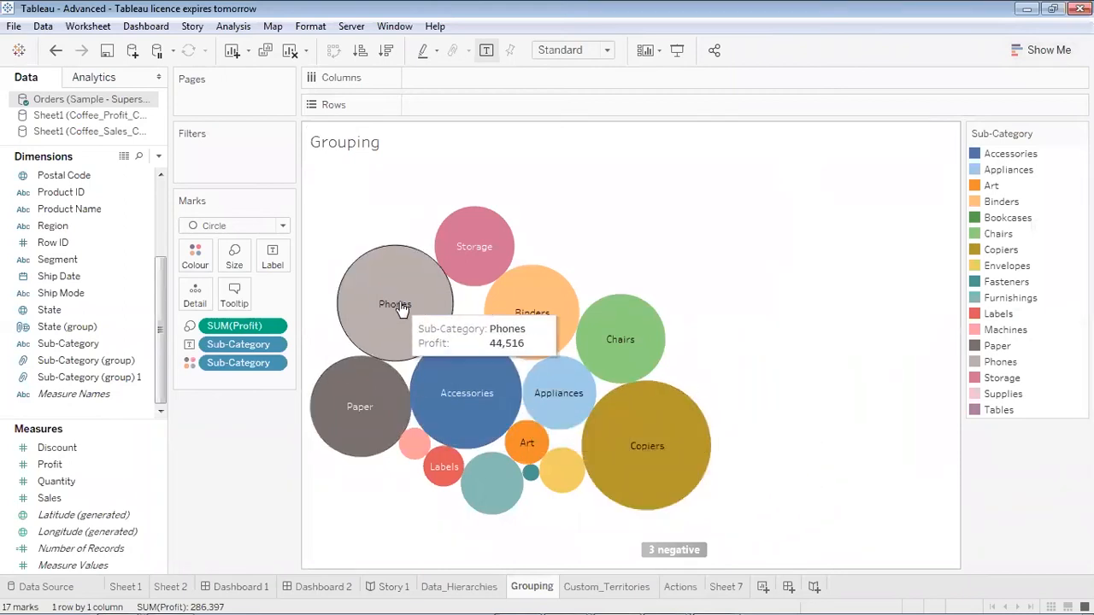
{"action": "mouse_move", "coordinate": [531, 477]}
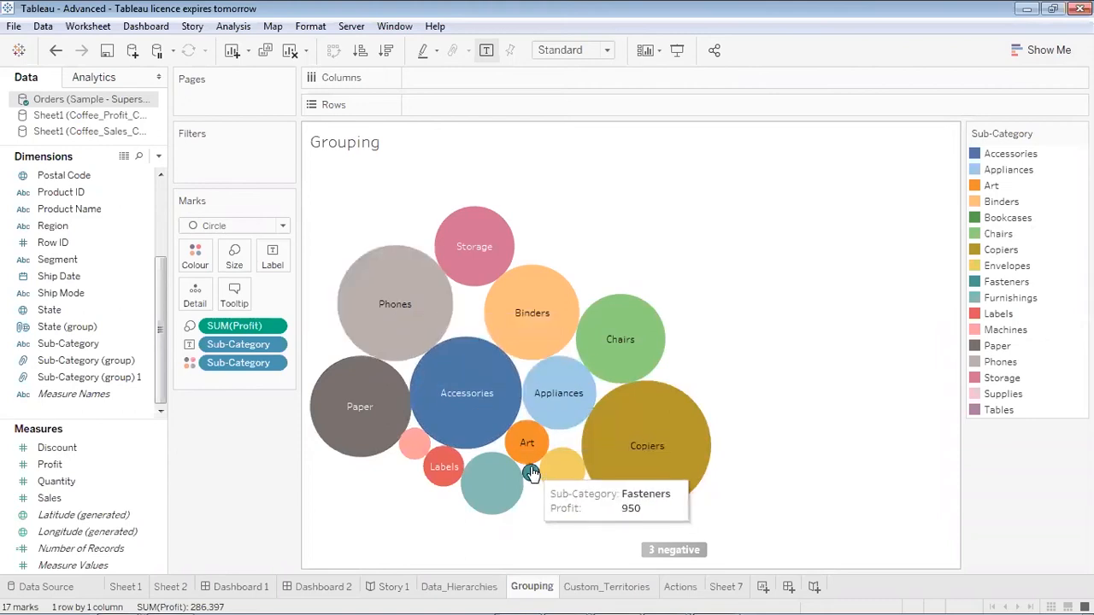
{"action": "mouse_move", "coordinate": [410, 444]}
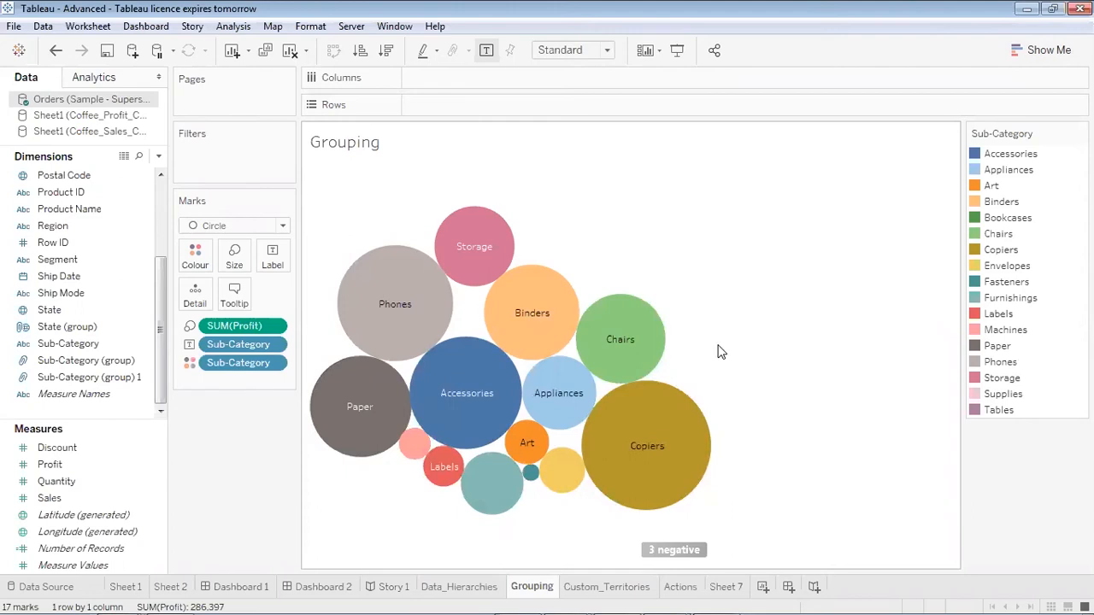
{"action": "left_click", "coordinate": [88, 27]}
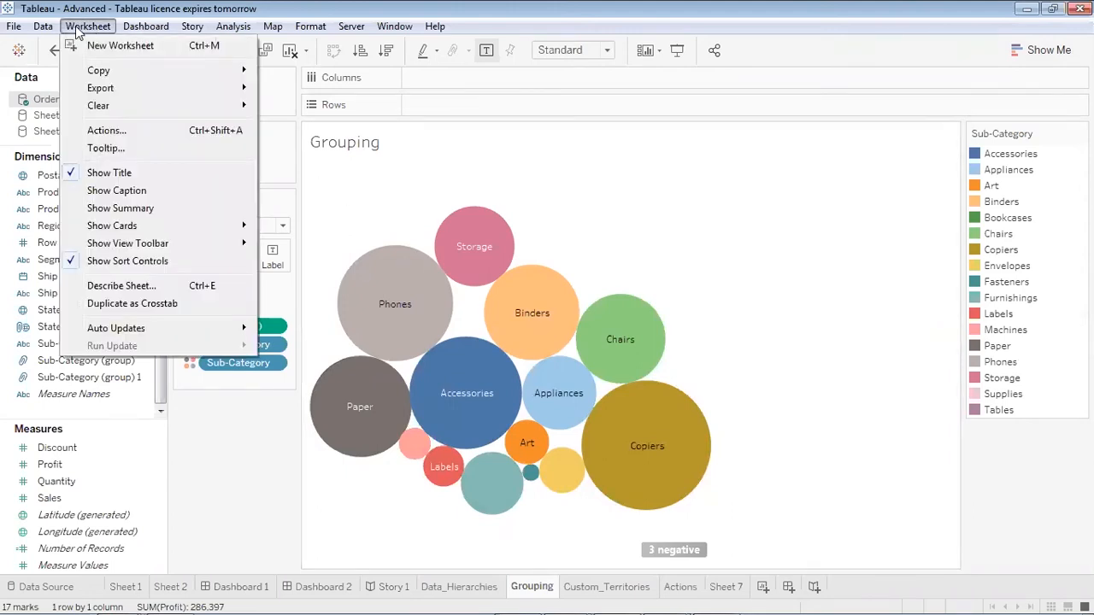
{"action": "left_click", "coordinate": [681, 196]}
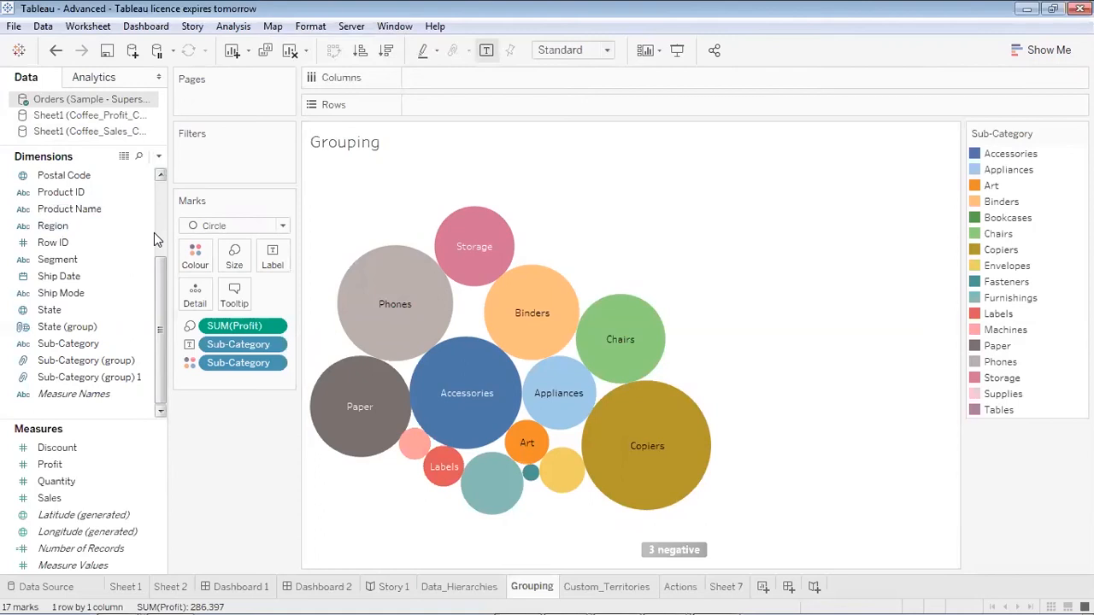
{"action": "right_click", "coordinate": [143, 344]}
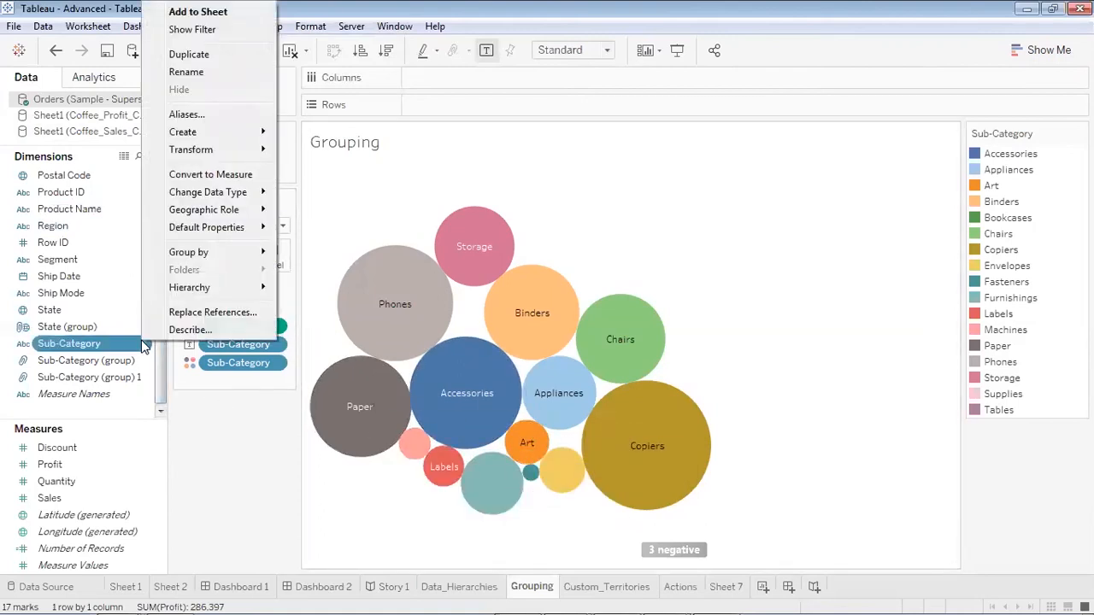
{"action": "mouse_move", "coordinate": [173, 291]}
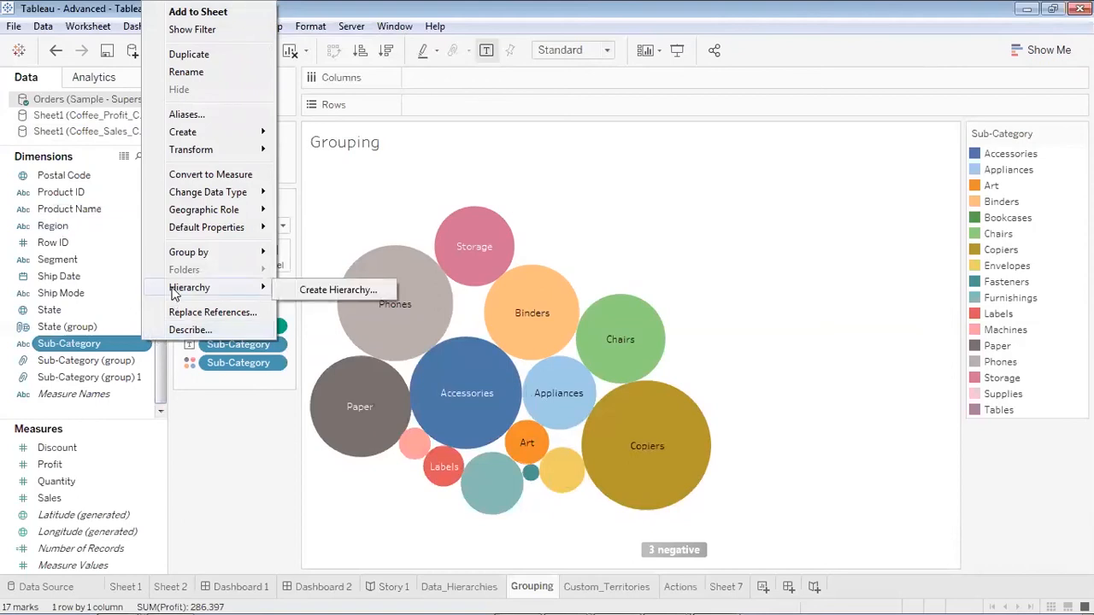
{"action": "mouse_move", "coordinate": [196, 133]}
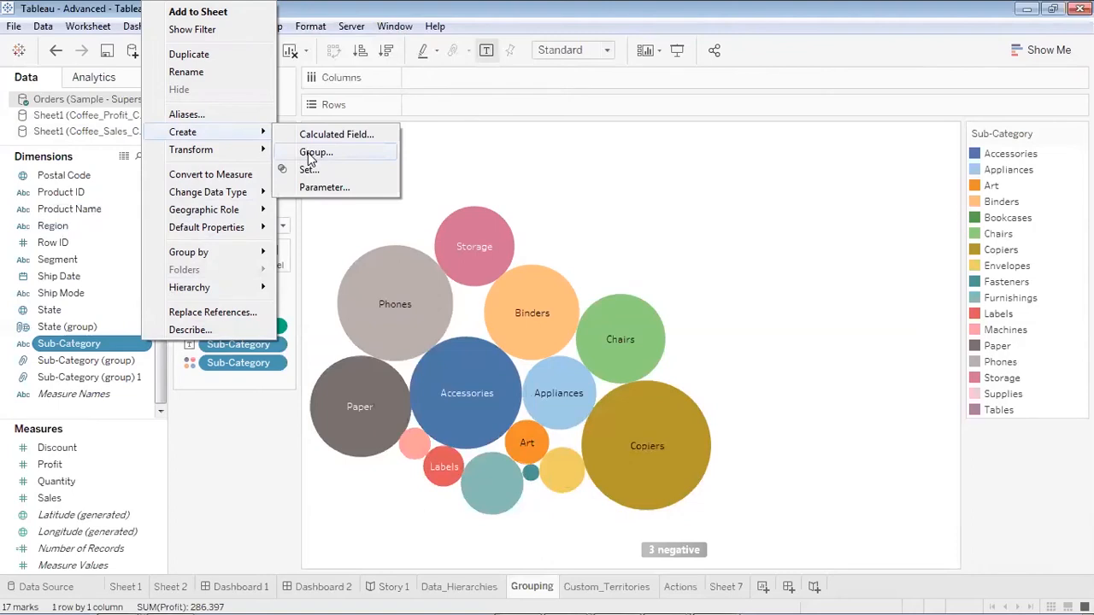
{"action": "left_click", "coordinate": [738, 224]}
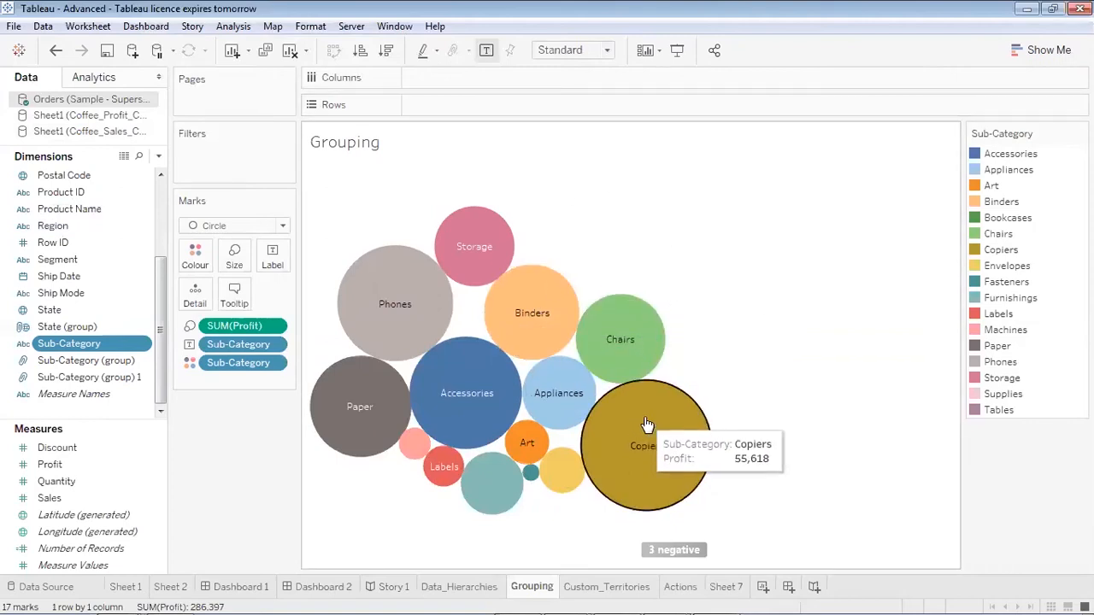
- Select the Copiers, Chairs, Appliances and Binders bubbles in the chart and group them together
{"action": "left_click_drag", "start_coordinate": [645, 419], "coordinate": [574, 341]}
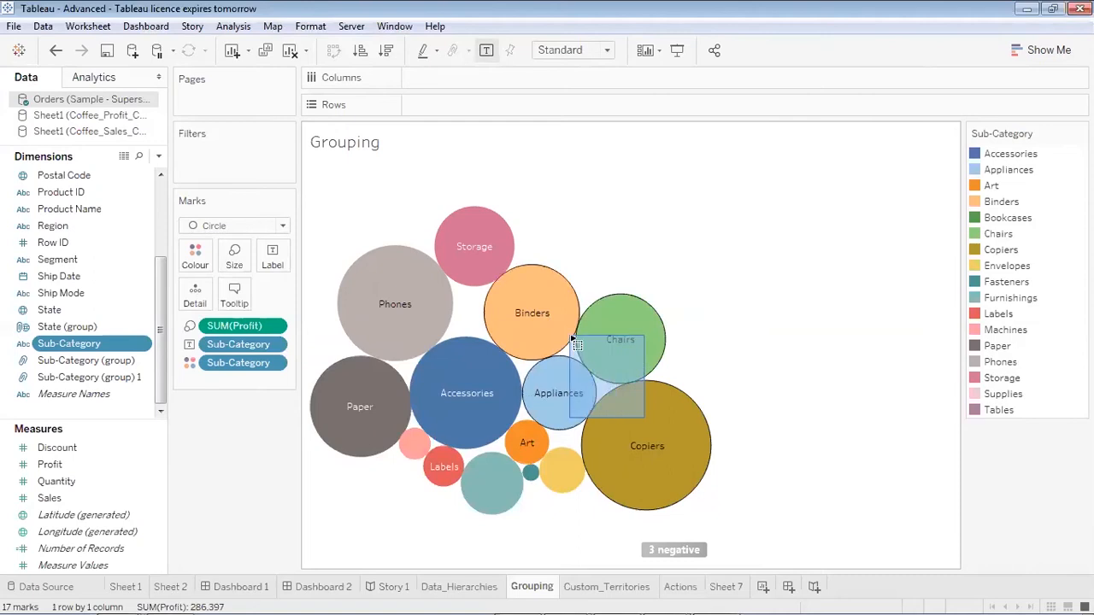
{"action": "left_click_drag", "start_coordinate": [574, 341], "coordinate": [544, 315]}
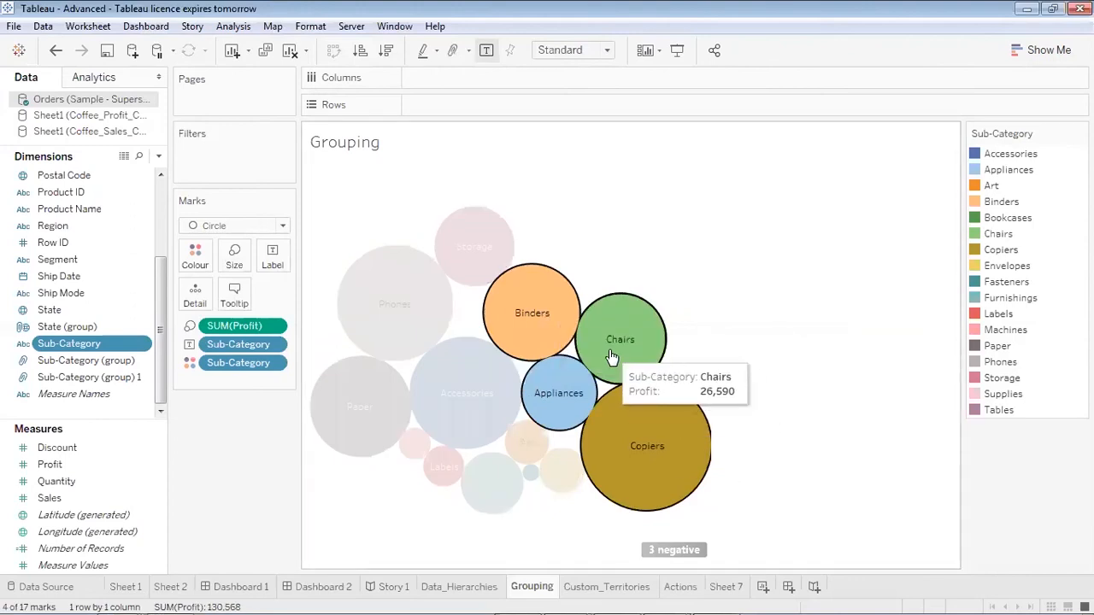
{"action": "mouse_move", "coordinate": [684, 418]}
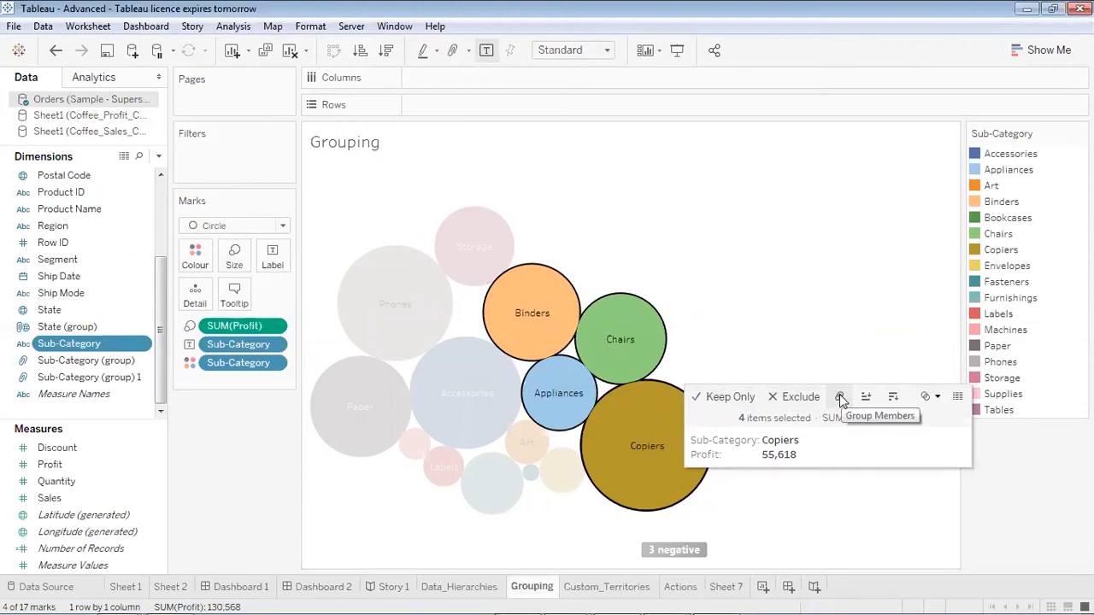
{"action": "left_click", "coordinate": [840, 398]}
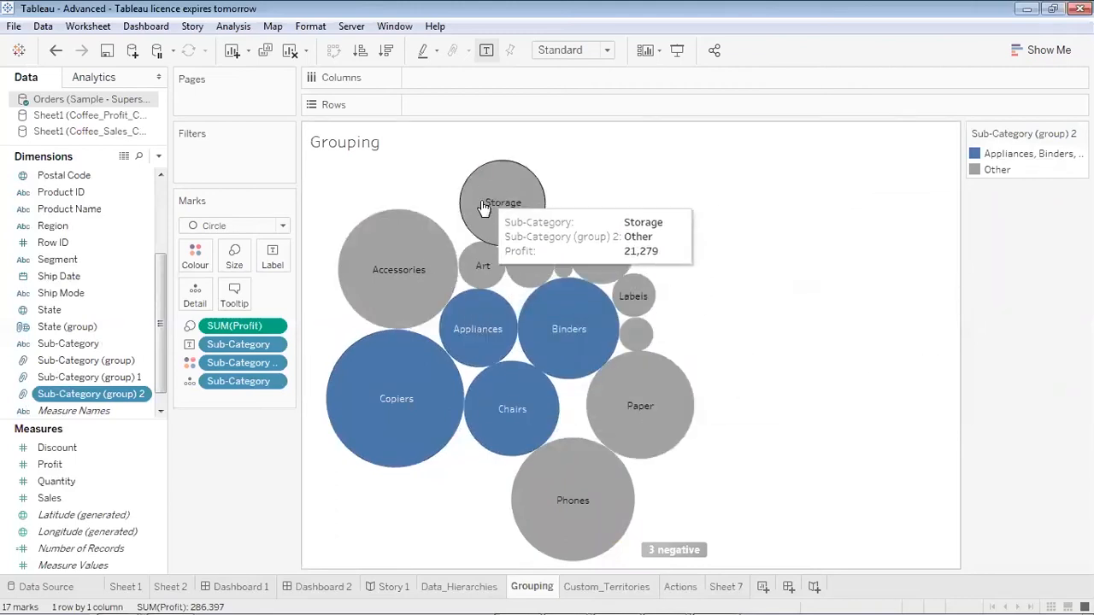
- Group the Accessories, Art and Storage bubbles as a second group, and clear the selection
{"action": "left_click_drag", "start_coordinate": [409, 249], "coordinate": [483, 232]}
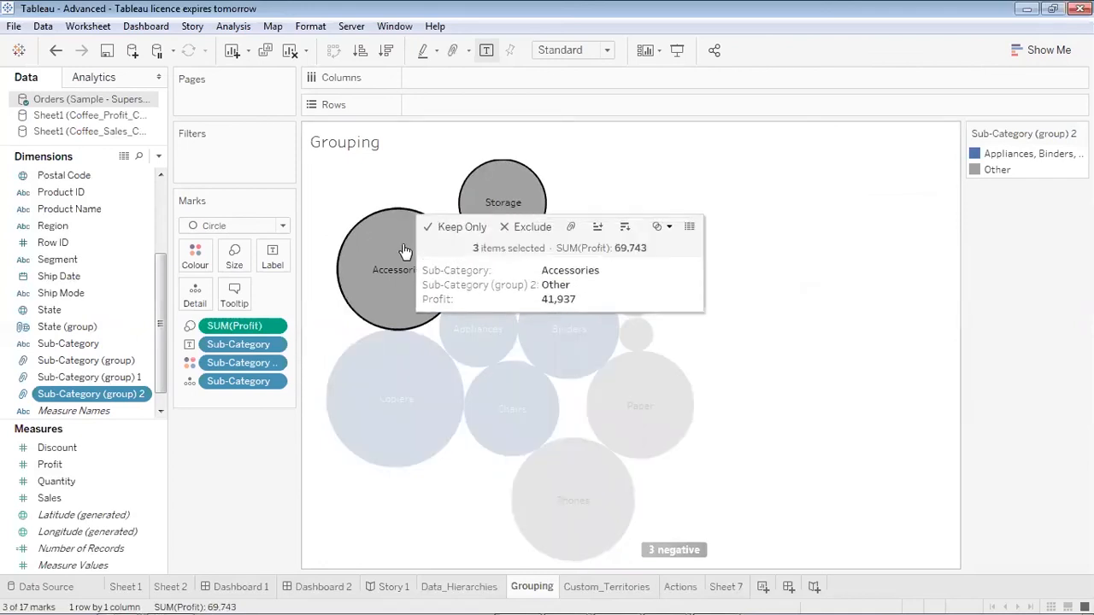
{"action": "left_click_drag", "start_coordinate": [403, 245], "coordinate": [514, 210]}
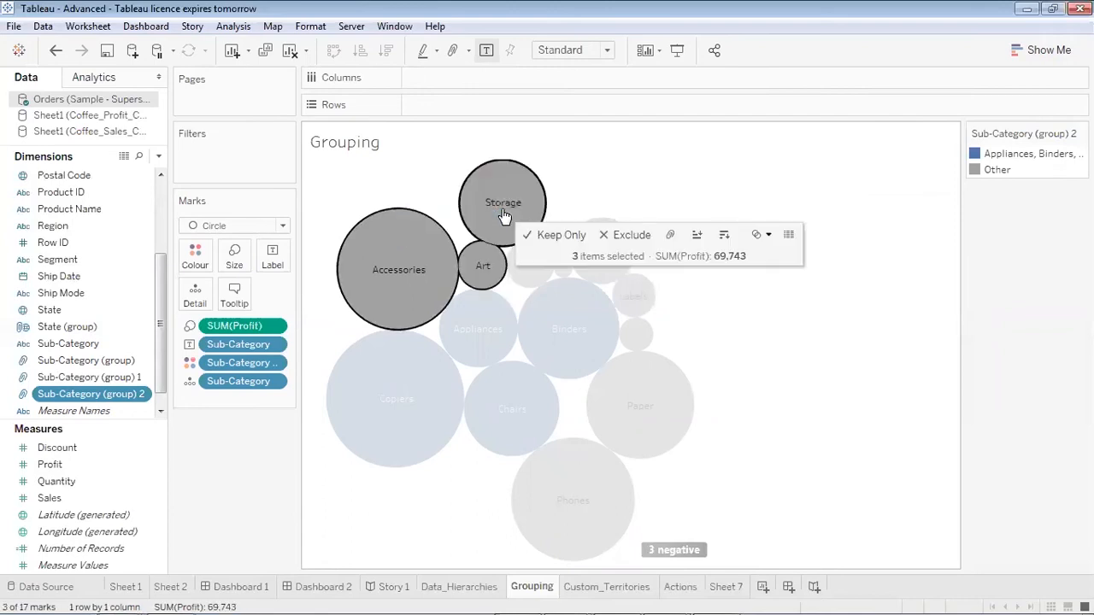
{"action": "left_click", "coordinate": [670, 235]}
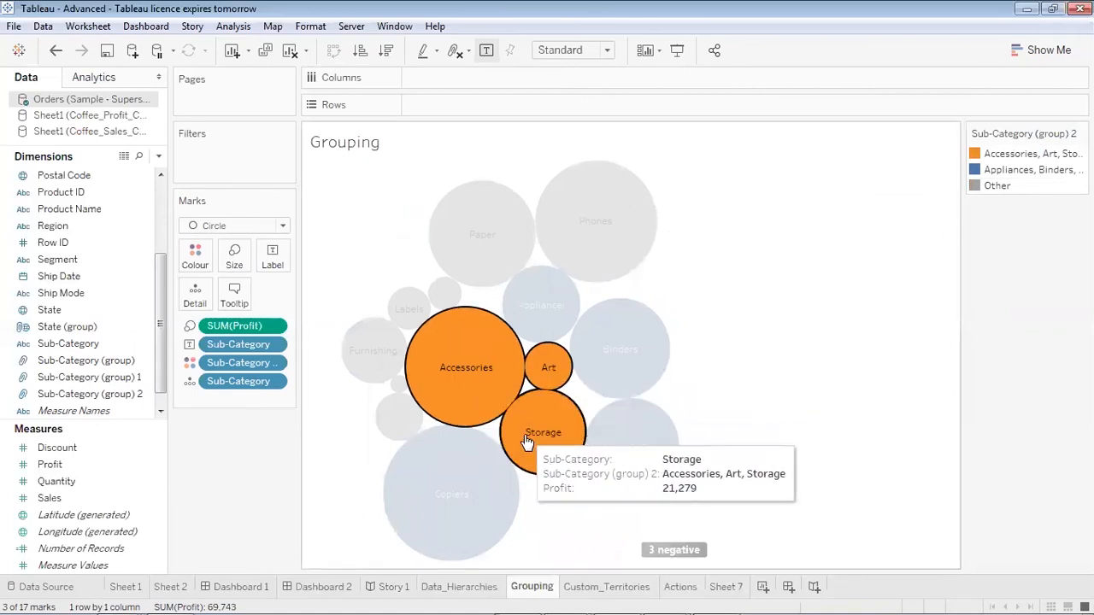
{"action": "left_click", "coordinate": [826, 322]}
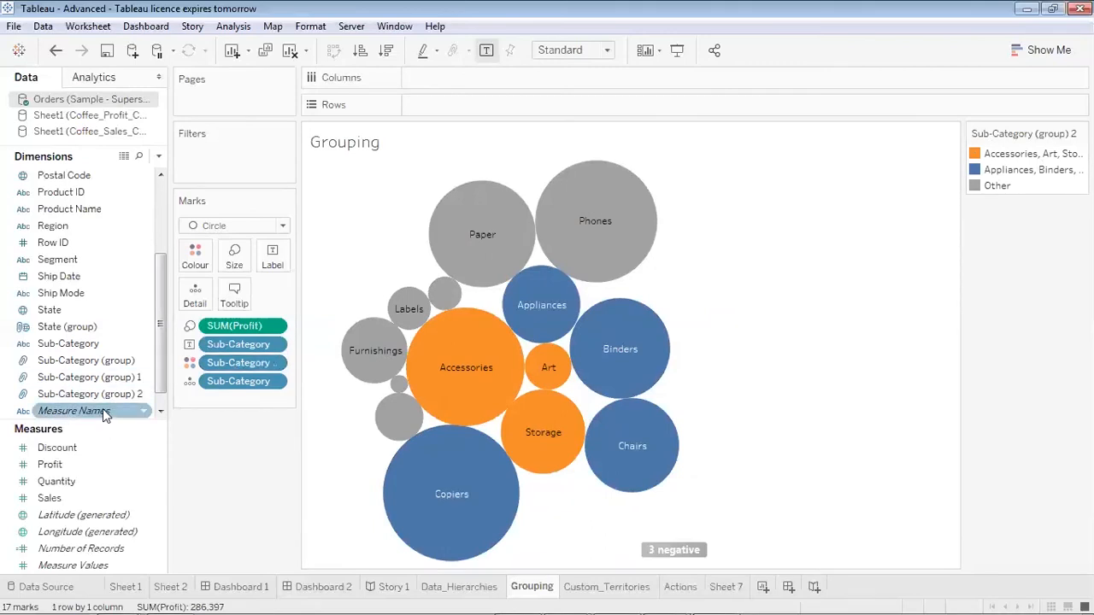
- Edit the Sub-Category (group) 2 field and rename its Accessories, Art, Storage group as AAS
{"action": "left_click", "coordinate": [112, 360]}
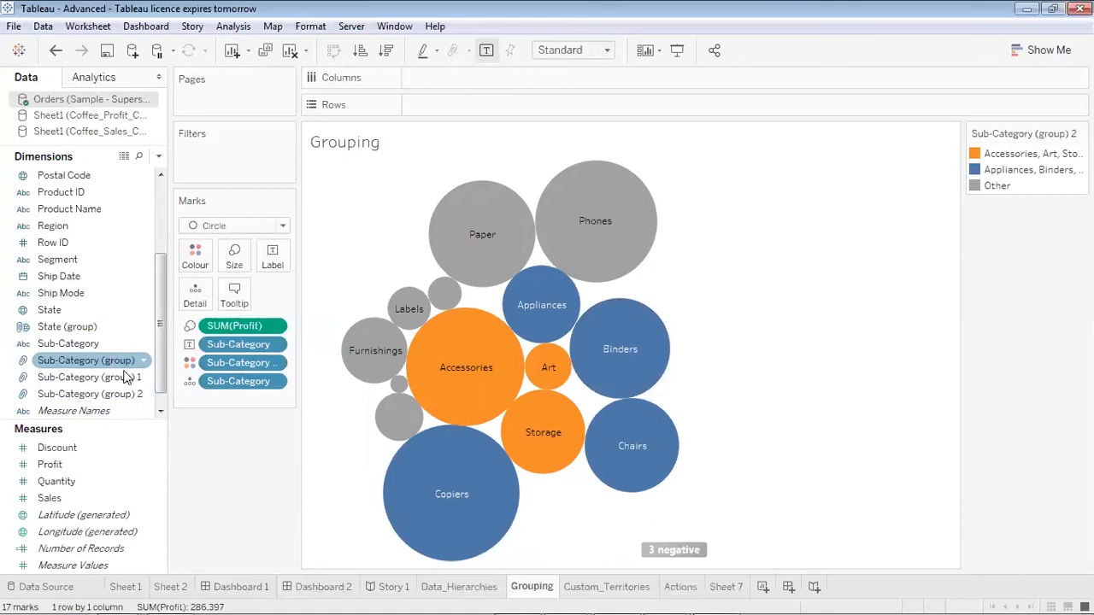
{"action": "left_click", "coordinate": [124, 396]}
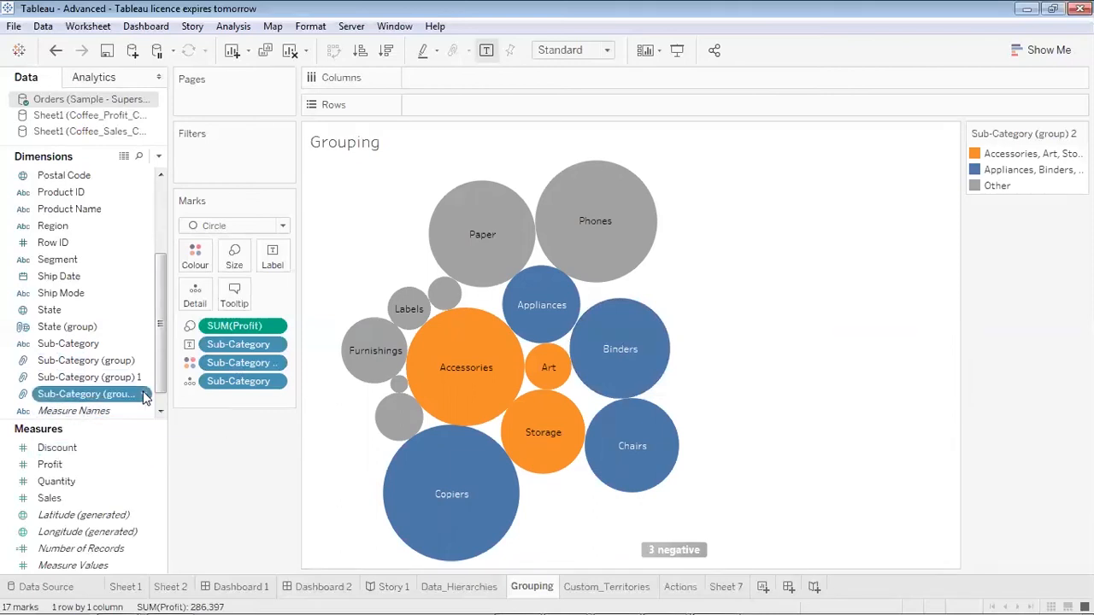
{"action": "right_click", "coordinate": [145, 397]}
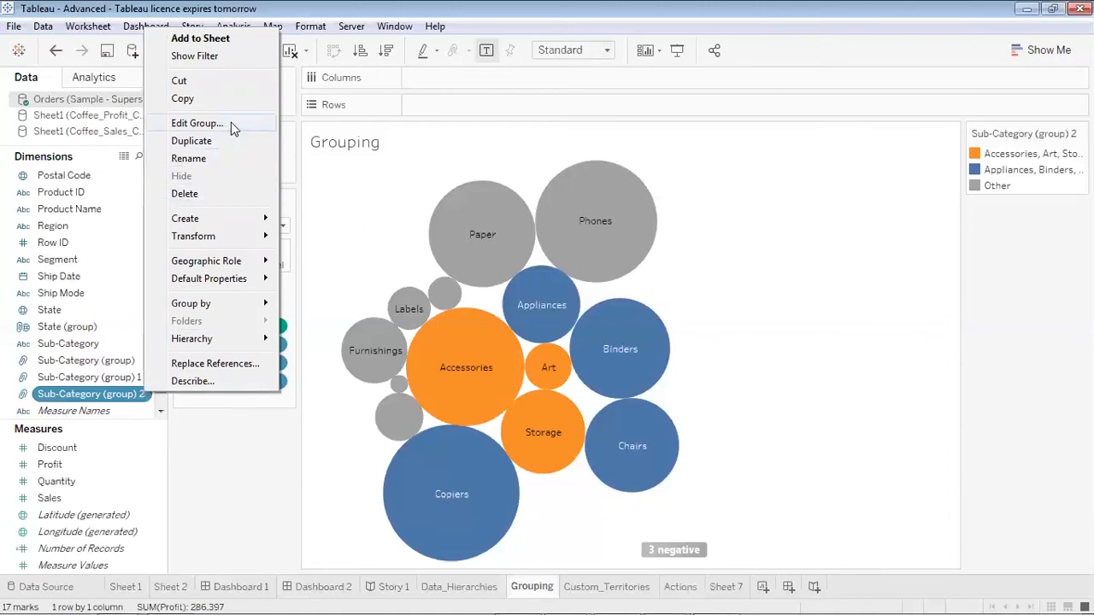
{"action": "left_click", "coordinate": [198, 123]}
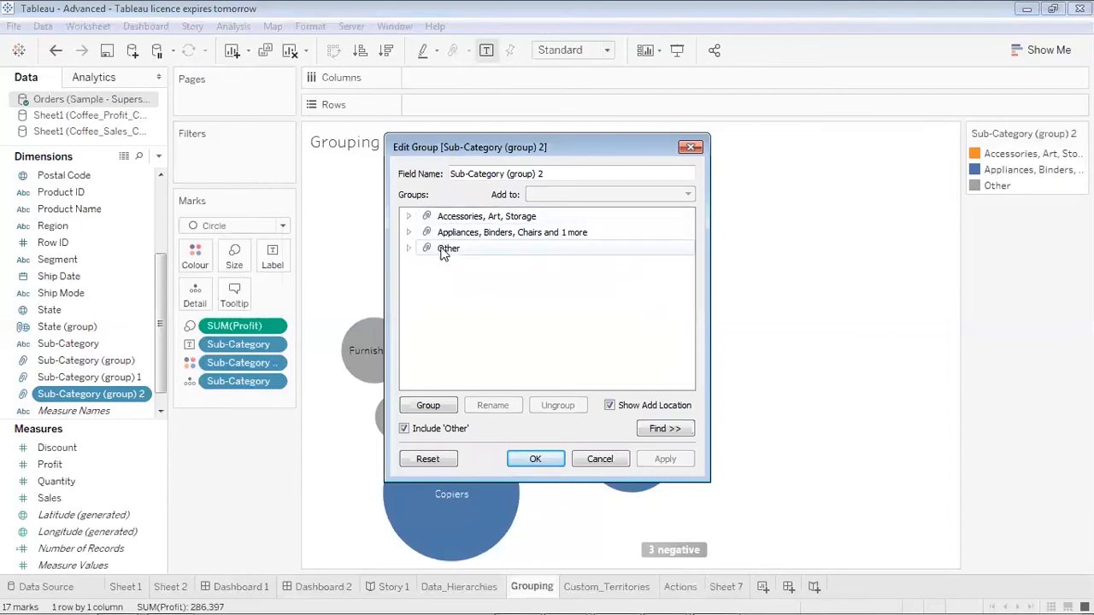
{"action": "right_click", "coordinate": [519, 224]}
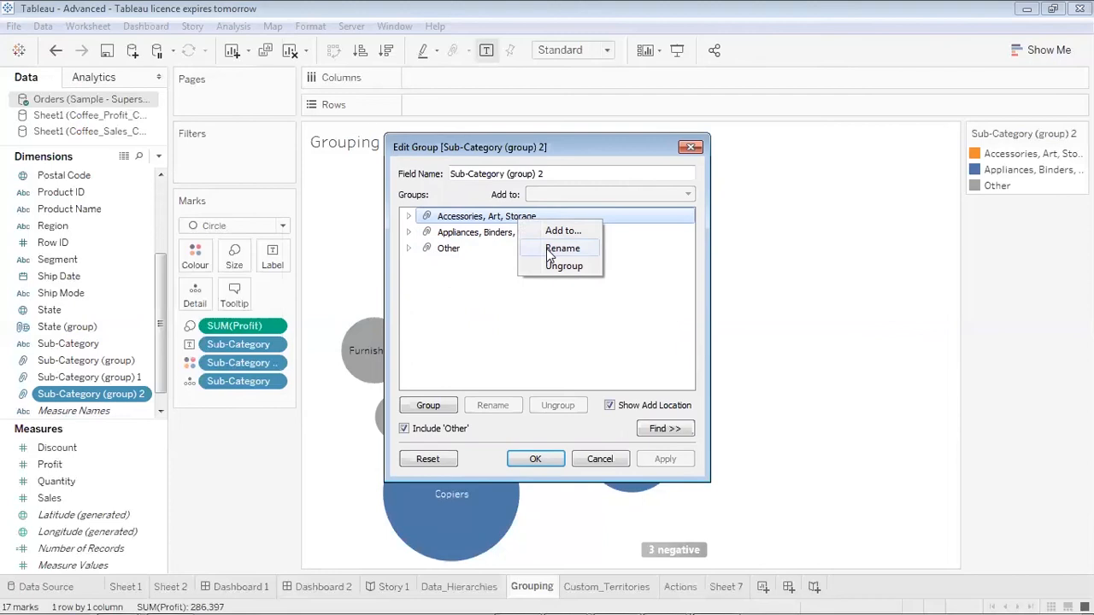
{"action": "left_click", "coordinate": [547, 249]}
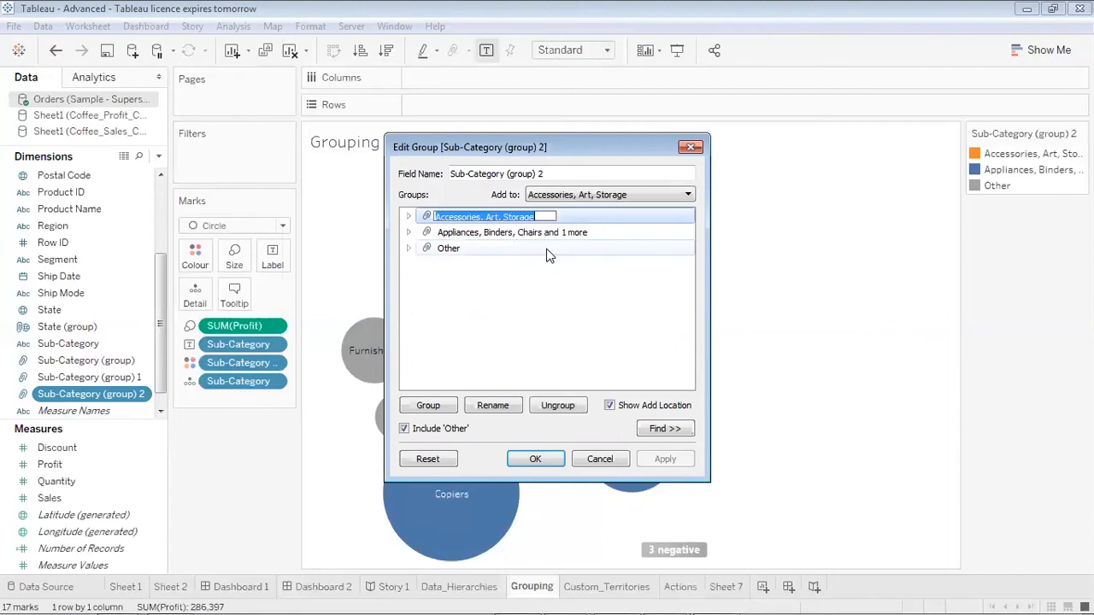
{"action": "type", "text": "AAS"}
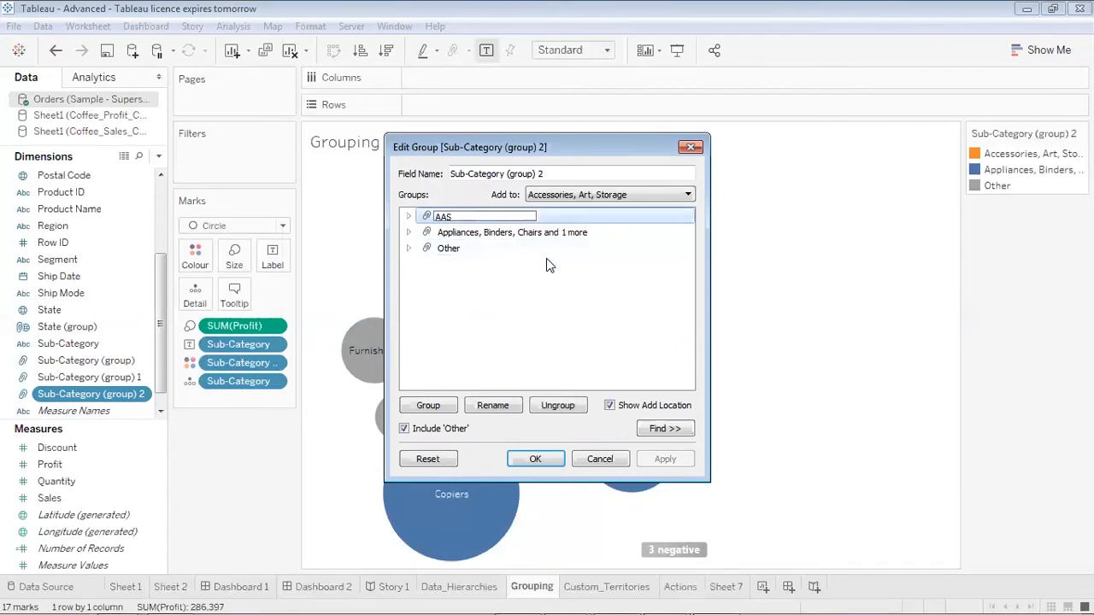
{"action": "key", "text": "Return"}
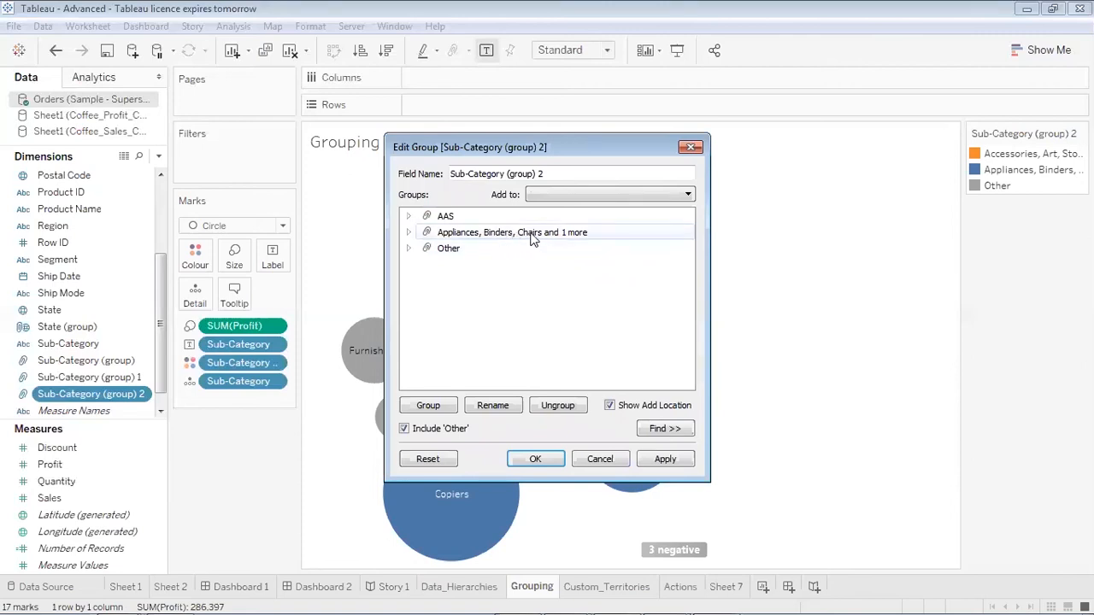
- Rename the group containing Appliances, Binders, Chairs and one more member as ABC
{"action": "left_click", "coordinate": [533, 237]}
{"action": "right_click", "coordinate": [536, 235]}
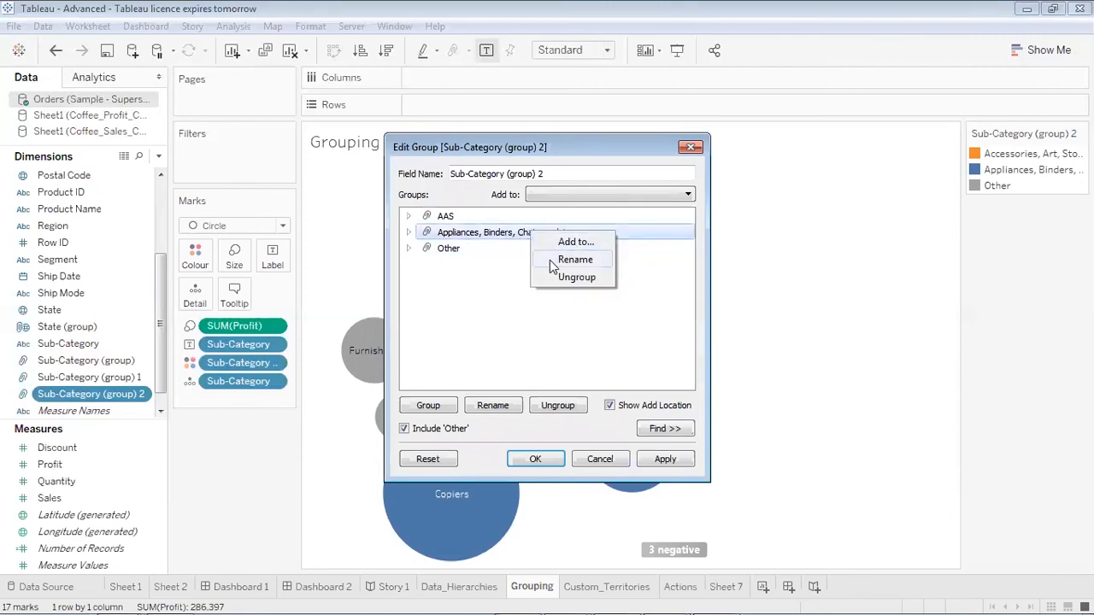
{"action": "left_click", "coordinate": [549, 260]}
{"action": "type", "text": "ABC"}
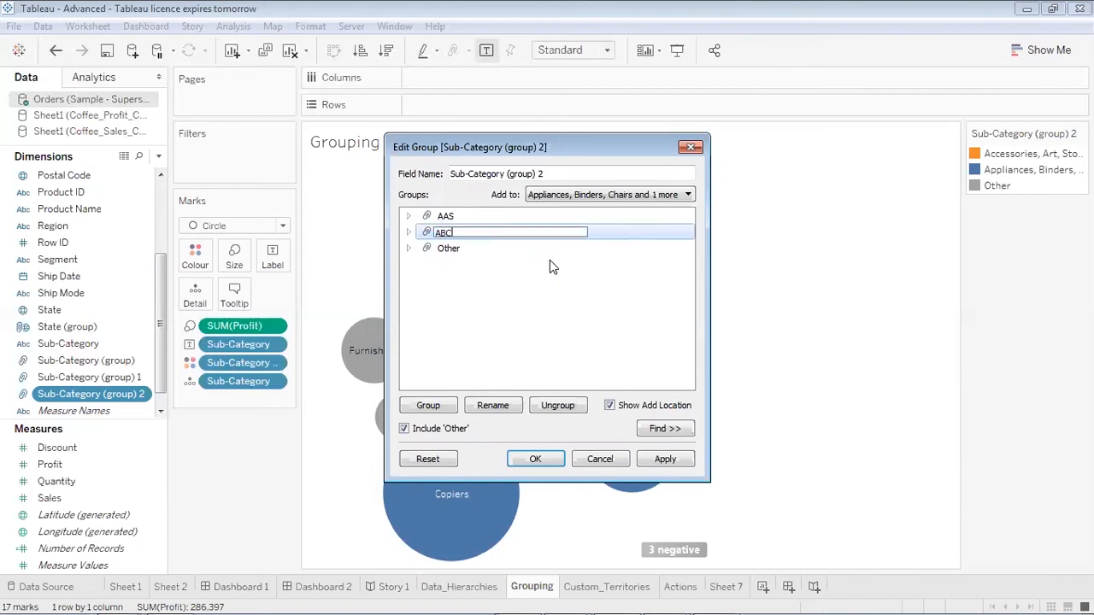
{"action": "left_click", "coordinate": [552, 307]}
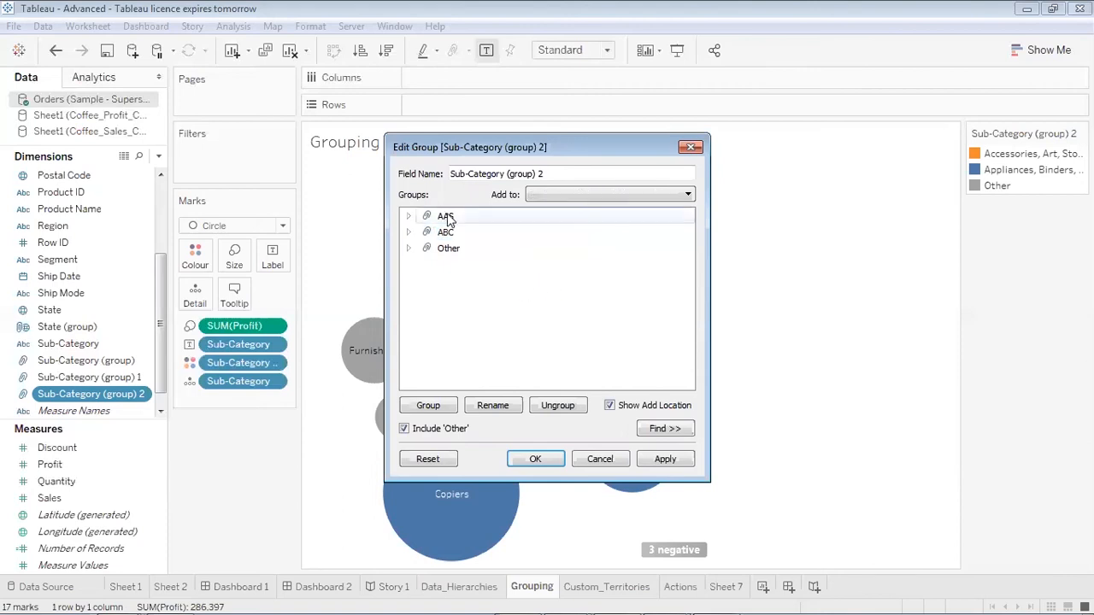
- Expand the Other group and move Envelopes from it into the ABC group
{"action": "left_click", "coordinate": [407, 247]}
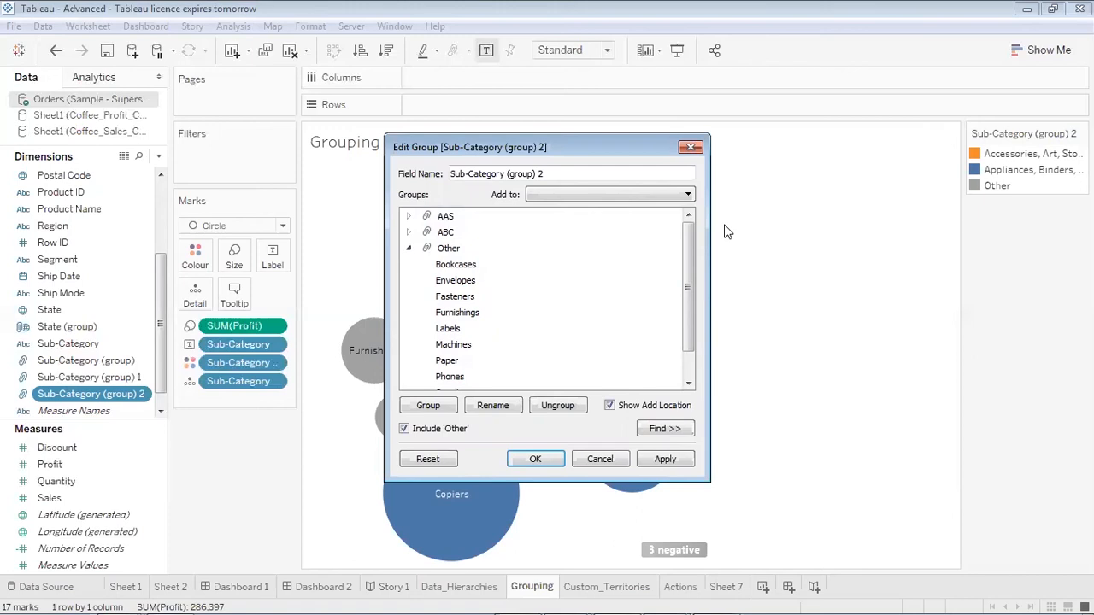
{"action": "left_click", "coordinate": [462, 291]}
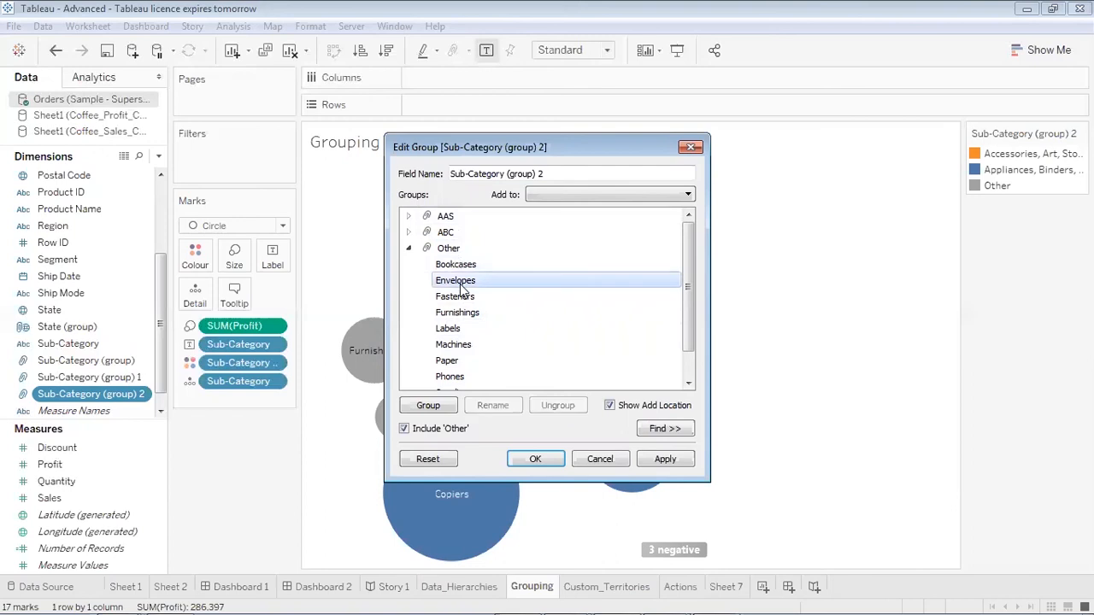
{"action": "left_click", "coordinate": [605, 197]}
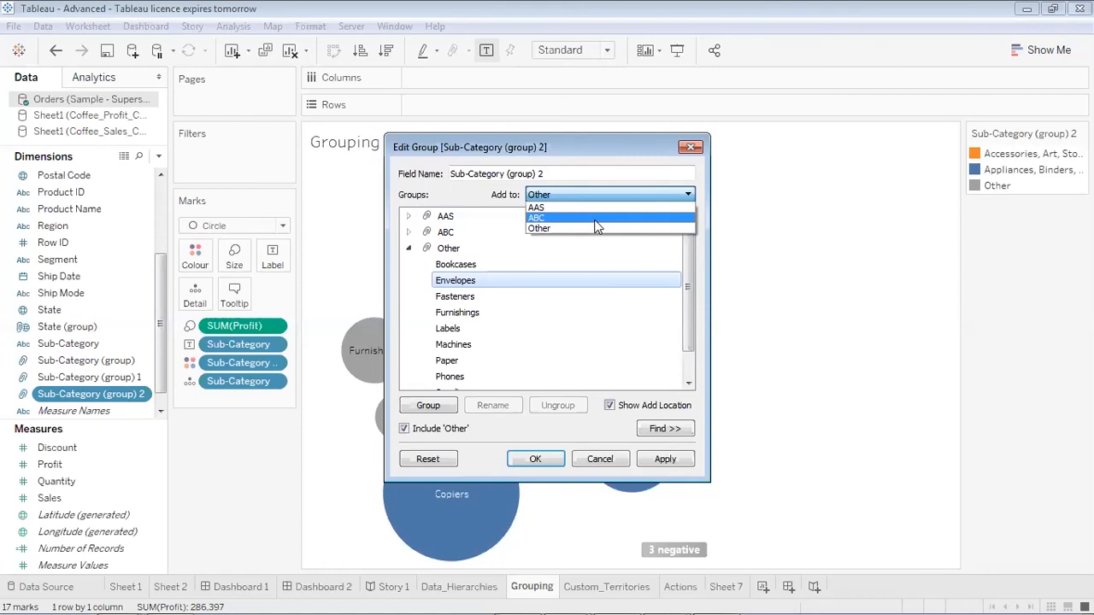
{"action": "left_click", "coordinate": [597, 219]}
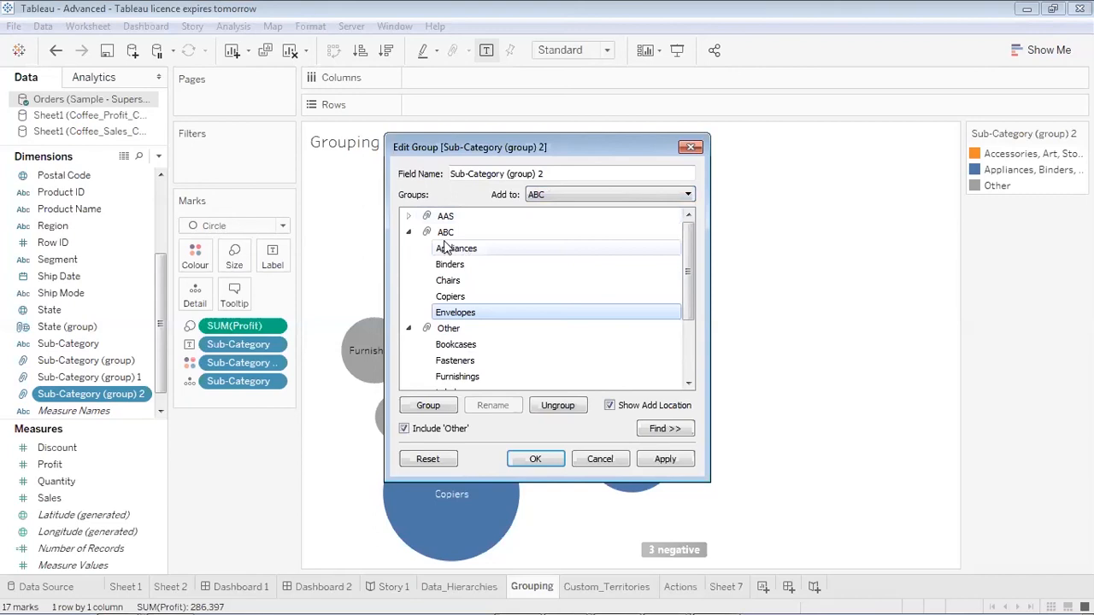
- Move Bookcases from the Other group into the AAS group
{"action": "left_click", "coordinate": [456, 346]}
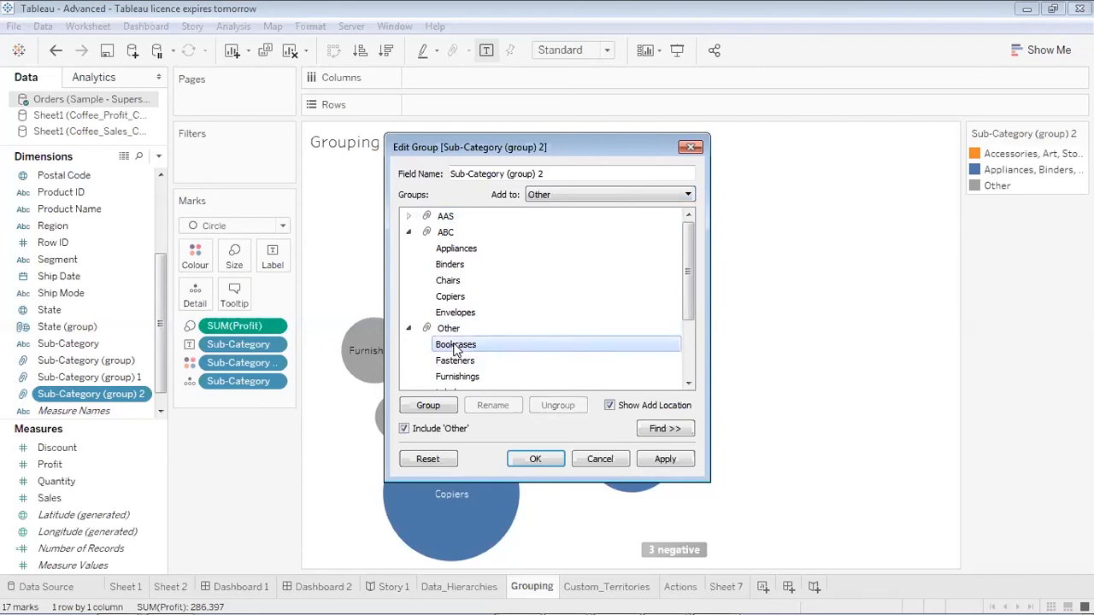
{"action": "left_click", "coordinate": [563, 194]}
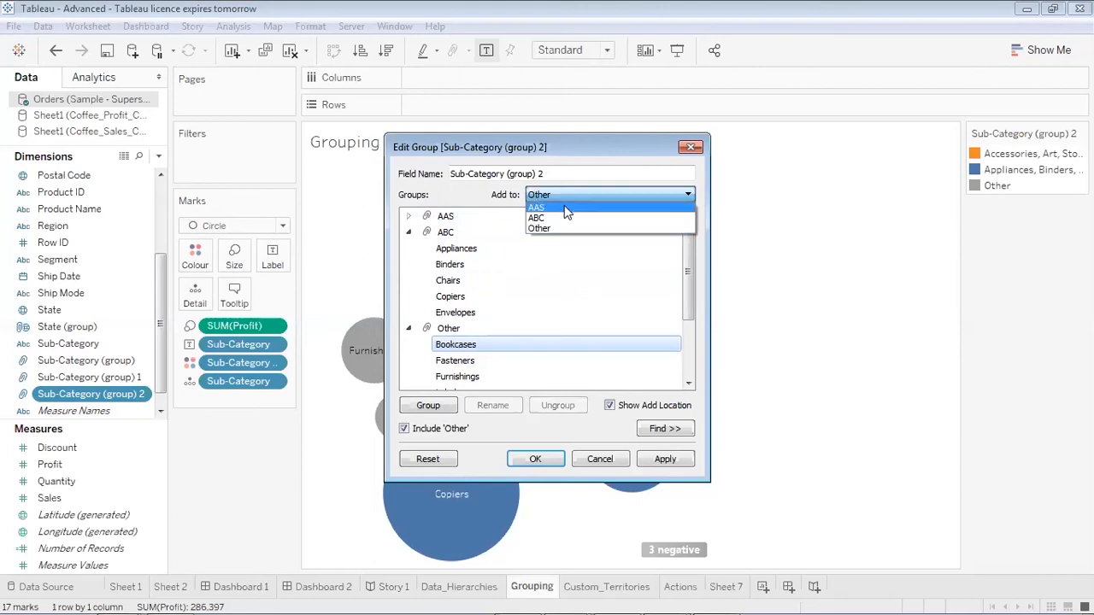
{"action": "left_click", "coordinate": [565, 209]}
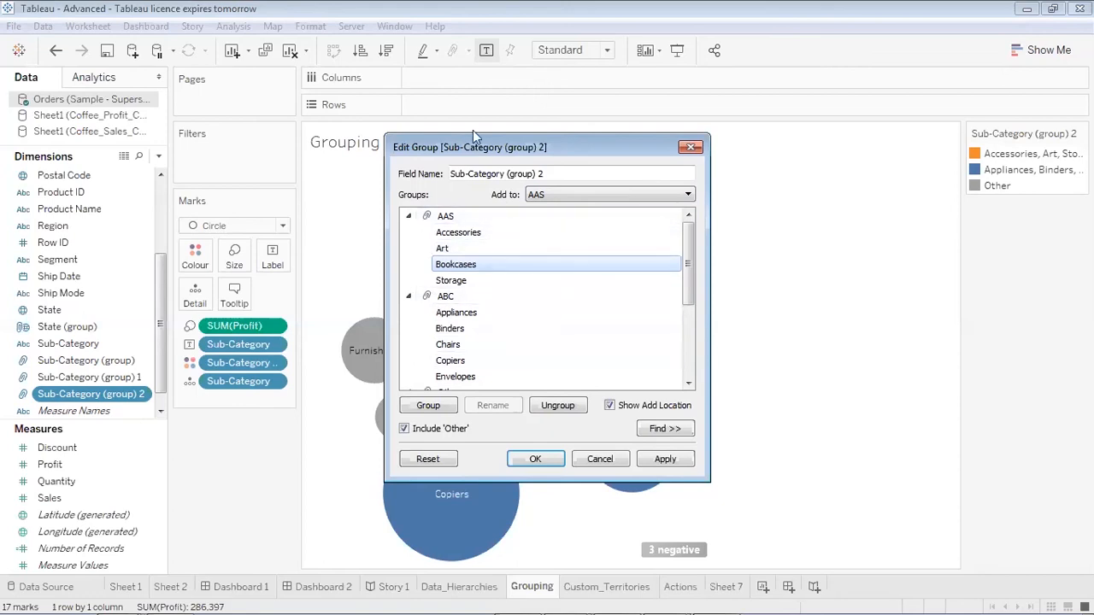
- Move Accessories from the AAS group into Other, apply the group changes and close the group editor
{"action": "left_click", "coordinate": [461, 236]}
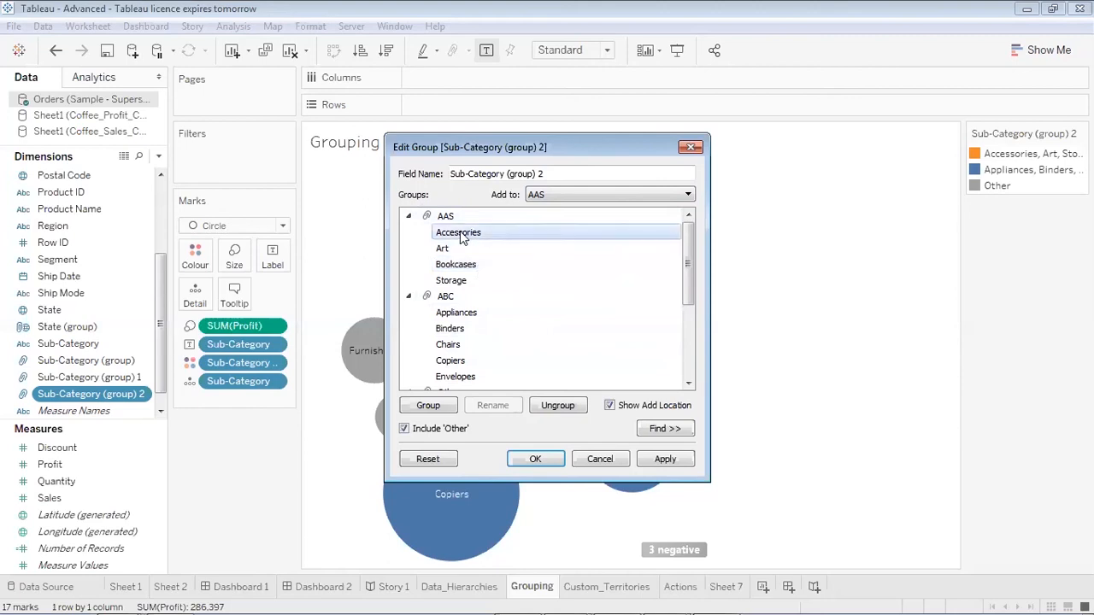
{"action": "left_click", "coordinate": [555, 198]}
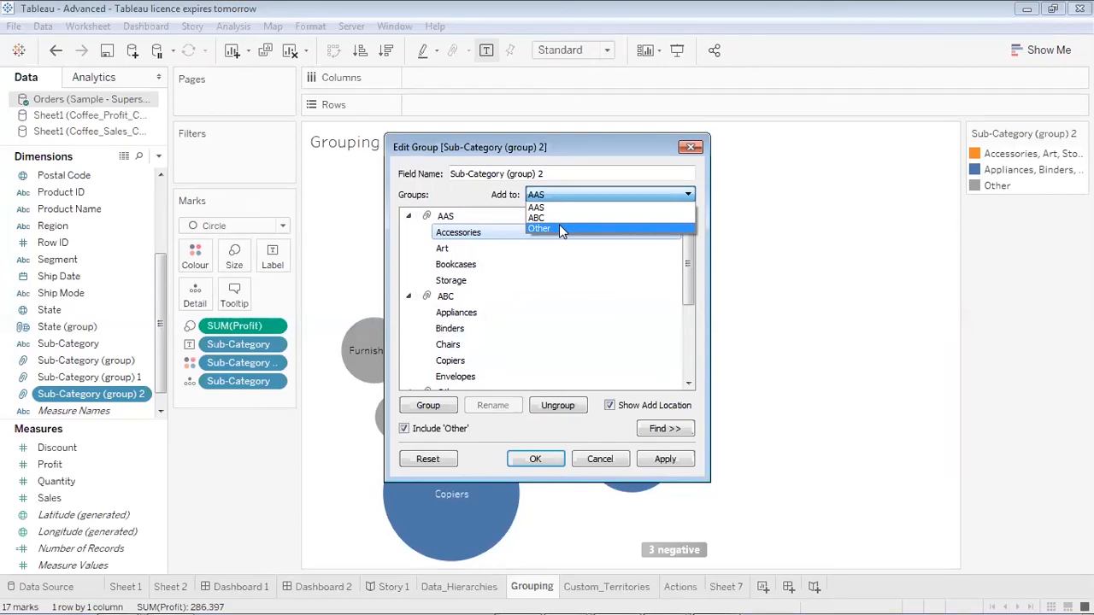
{"action": "left_click", "coordinate": [560, 228]}
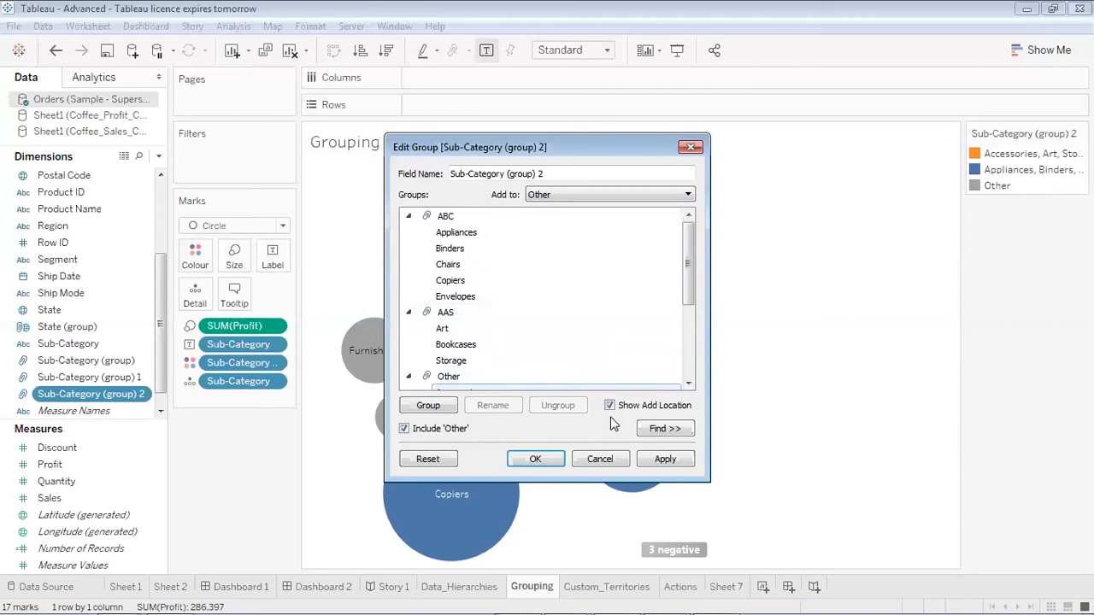
{"action": "left_click", "coordinate": [666, 460]}
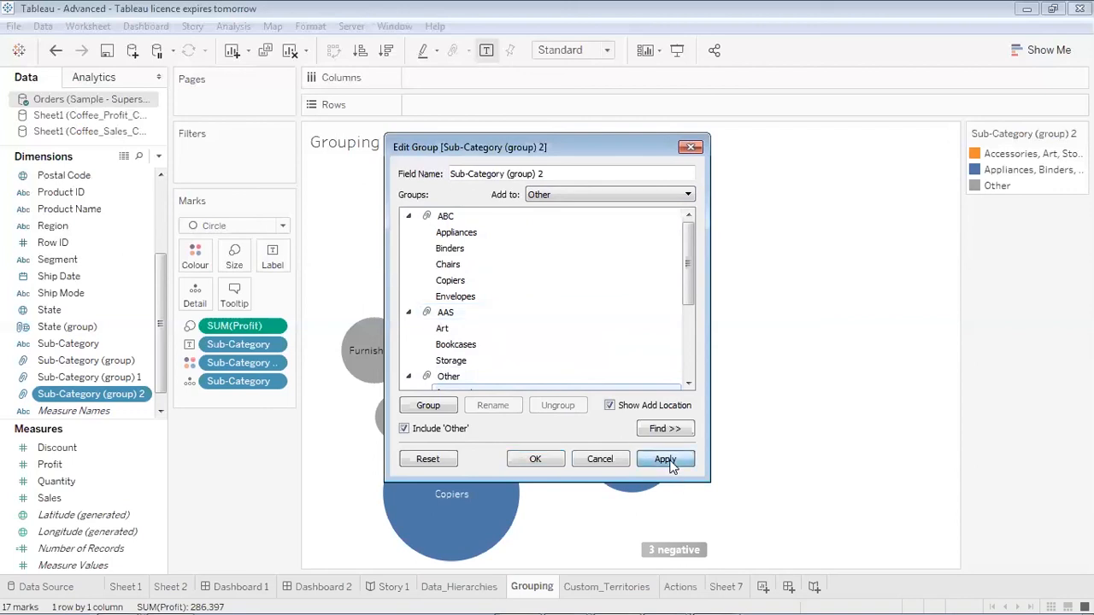
{"action": "left_click", "coordinate": [590, 462]}
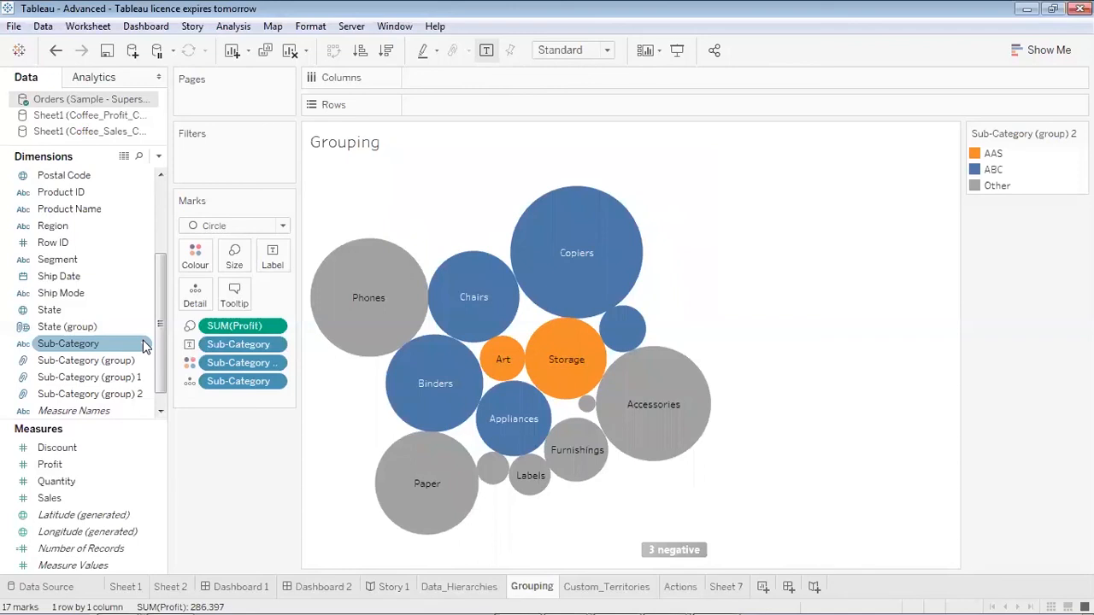
- Clear the Grouping worksheet and start creating a new group from the Sub-Category dimension
{"action": "left_click", "coordinate": [287, 51]}
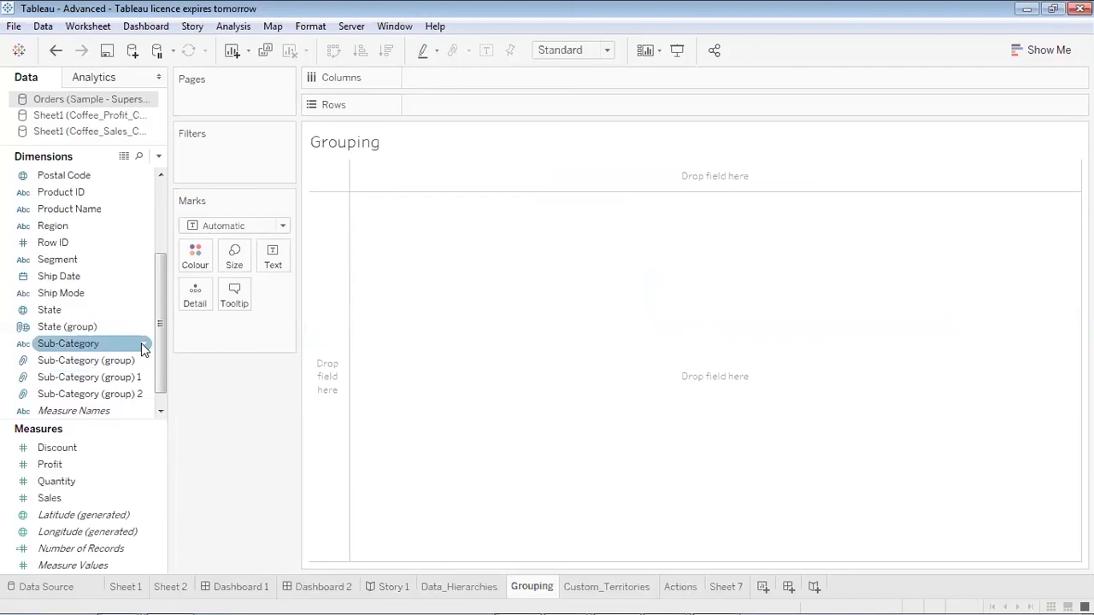
{"action": "right_click", "coordinate": [143, 346]}
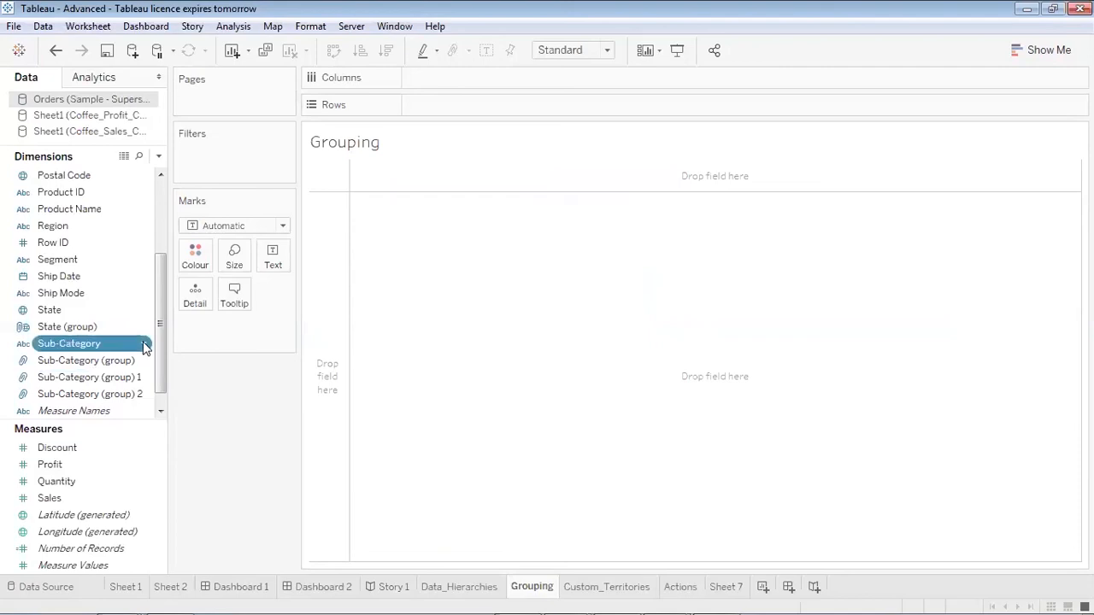
{"action": "mouse_move", "coordinate": [224, 134]}
{"action": "left_click", "coordinate": [317, 153]}
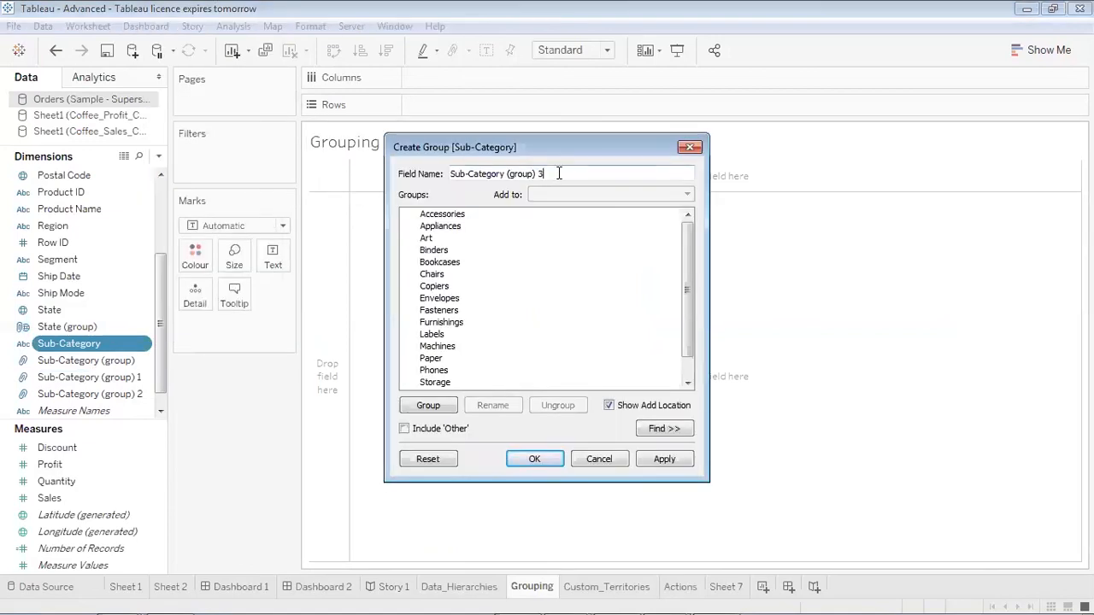
- Name the new group field Sub-Category Grps
{"action": "left_click_drag", "start_coordinate": [540, 174], "coordinate": [446, 174]}
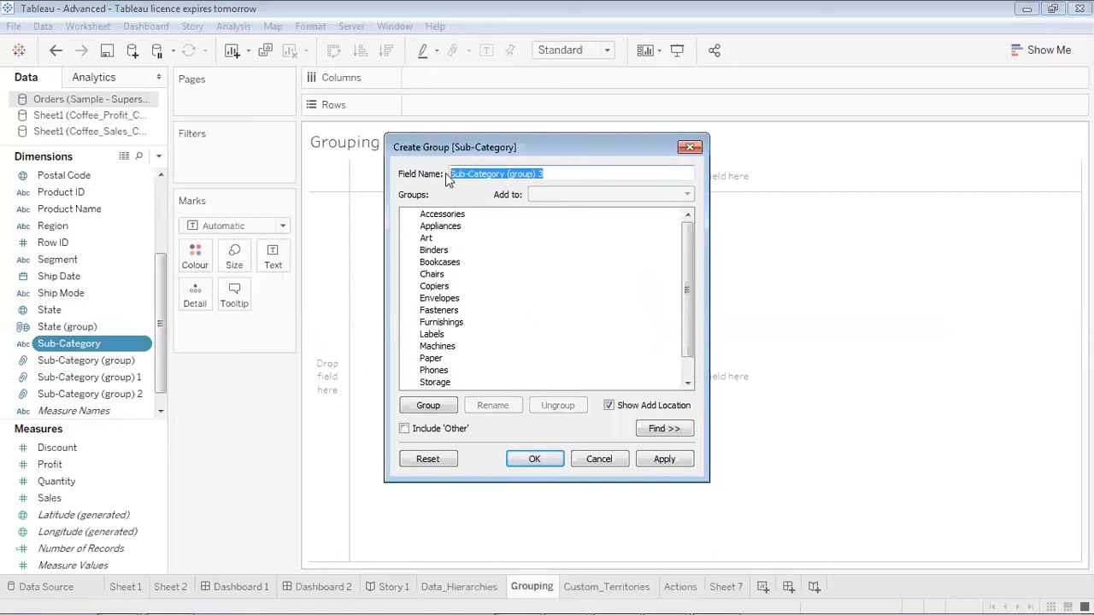
{"action": "left_click", "coordinate": [552, 174]}
{"action": "key", "text": "BackSpace"}
{"action": "key", "text": "BackSpace"}
{"action": "key", "text": "BackSpace"}
{"action": "key", "text": "BackSpace"}
{"action": "key", "text": "BackSpace"}
{"action": "key", "text": "BackSpace"}
{"action": "key", "text": "BackSpace"}
{"action": "key", "text": "BackSpace"}
{"action": "key", "text": "BackSpace"}
{"action": "type", "text": "Grps"}
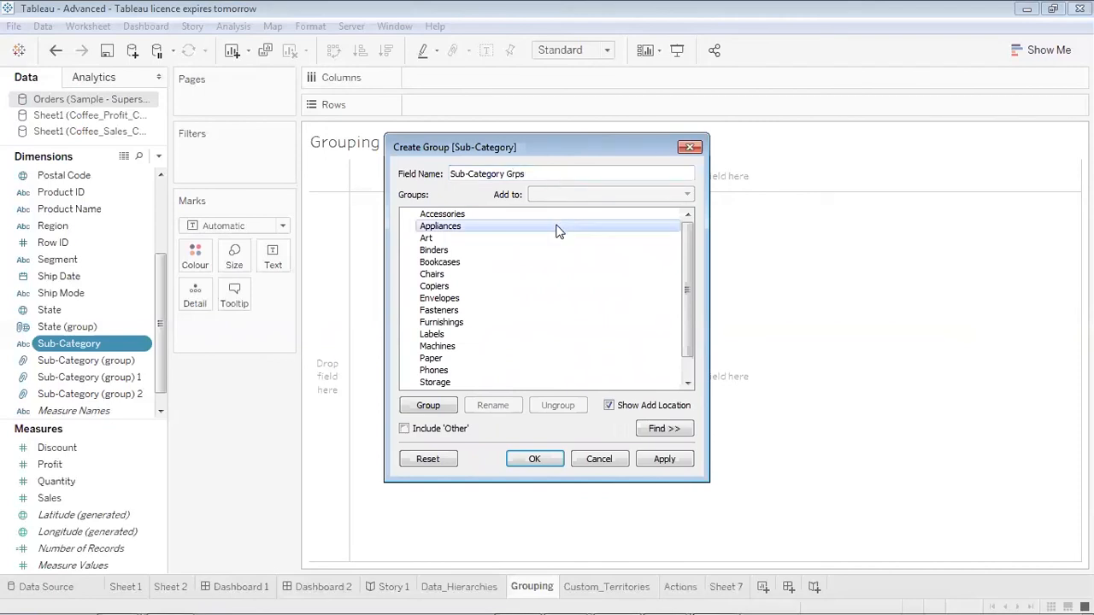
{"action": "left_click", "coordinate": [557, 250]}
{"action": "left_click", "coordinate": [556, 275]}
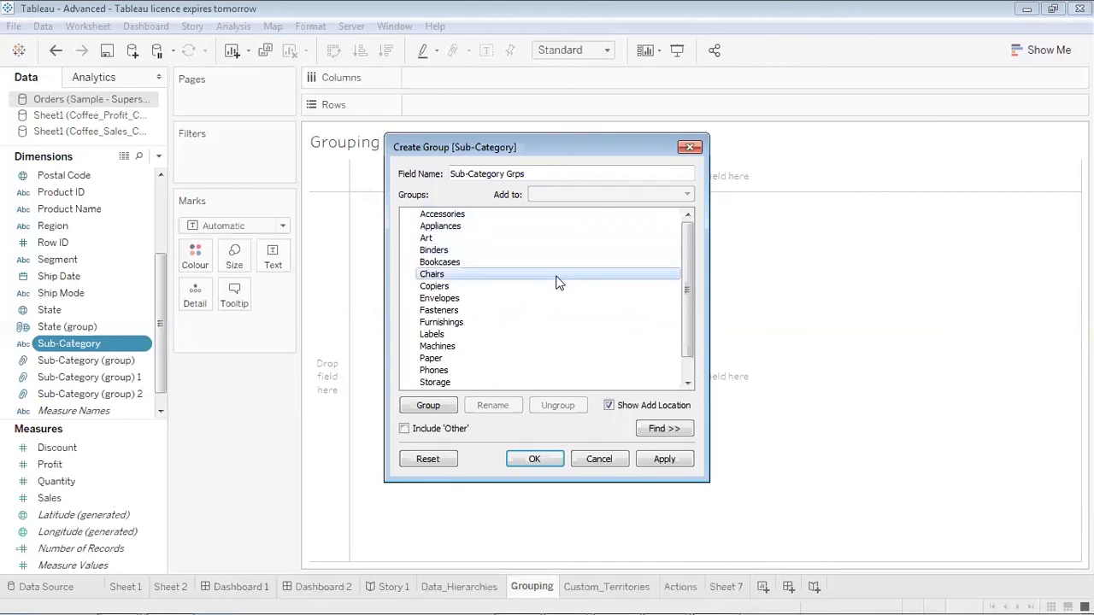
{"action": "left_click", "coordinate": [555, 310]}
{"action": "left_click", "coordinate": [553, 346]}
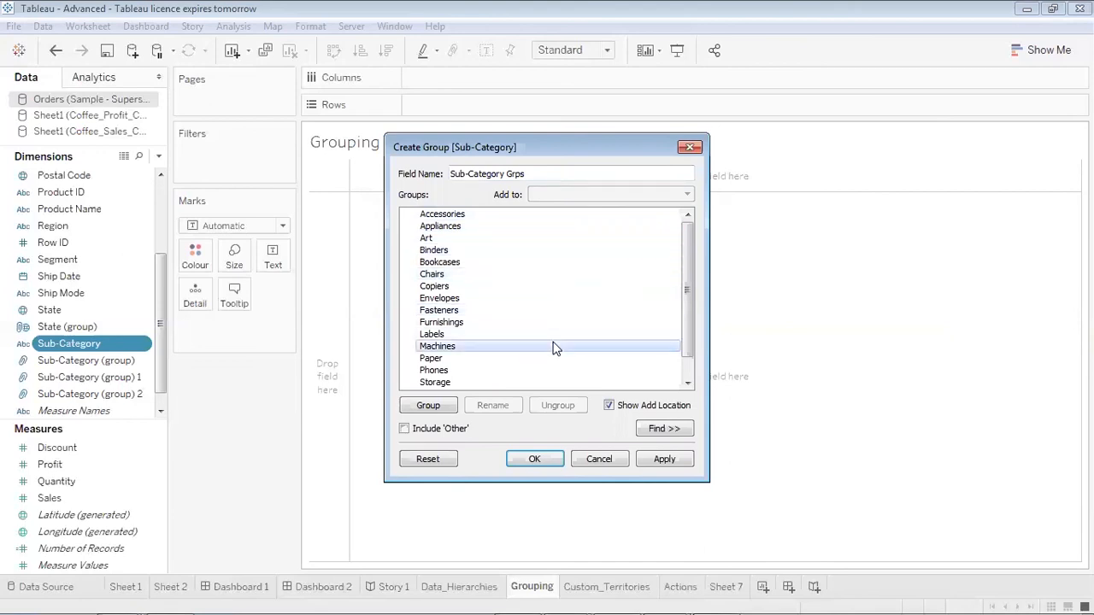
- Group the Accessories, Appliances, Art, Binders, Bookcases, Chairs and Copiers members together
{"action": "left_click", "coordinate": [528, 214]}
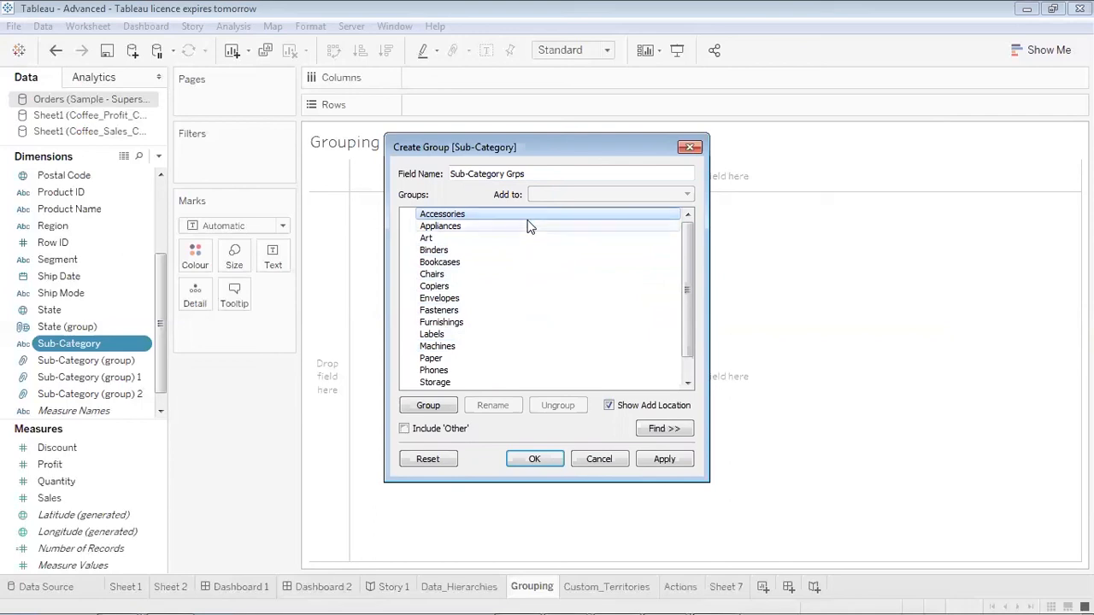
{"action": "left_click", "coordinate": [528, 226], "text": "ctrl"}
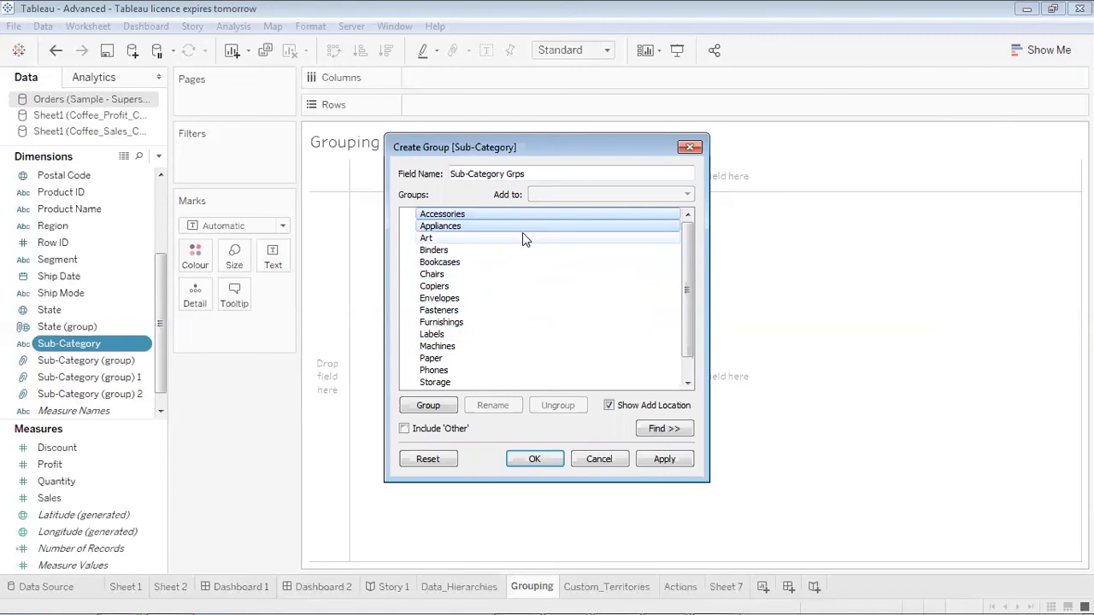
{"action": "left_click", "coordinate": [522, 238], "text": "ctrl"}
{"action": "left_click", "coordinate": [518, 251], "text": "ctrl"}
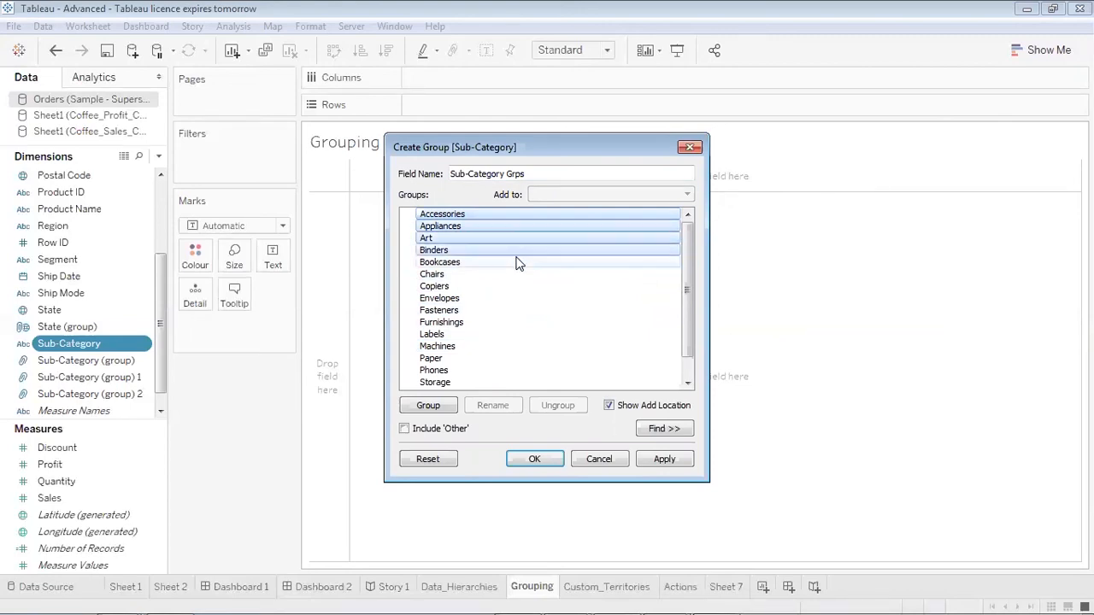
{"action": "left_click", "coordinate": [516, 262], "text": "ctrl"}
{"action": "left_click", "coordinate": [511, 276], "text": "ctrl"}
{"action": "left_click", "coordinate": [504, 288], "text": "ctrl"}
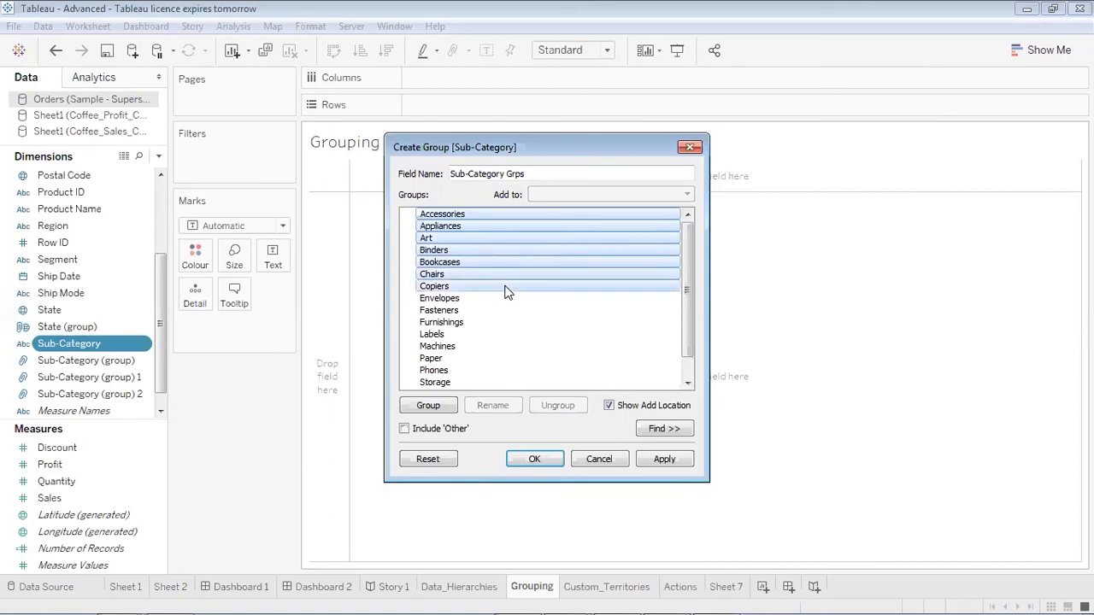
{"action": "left_click", "coordinate": [420, 405]}
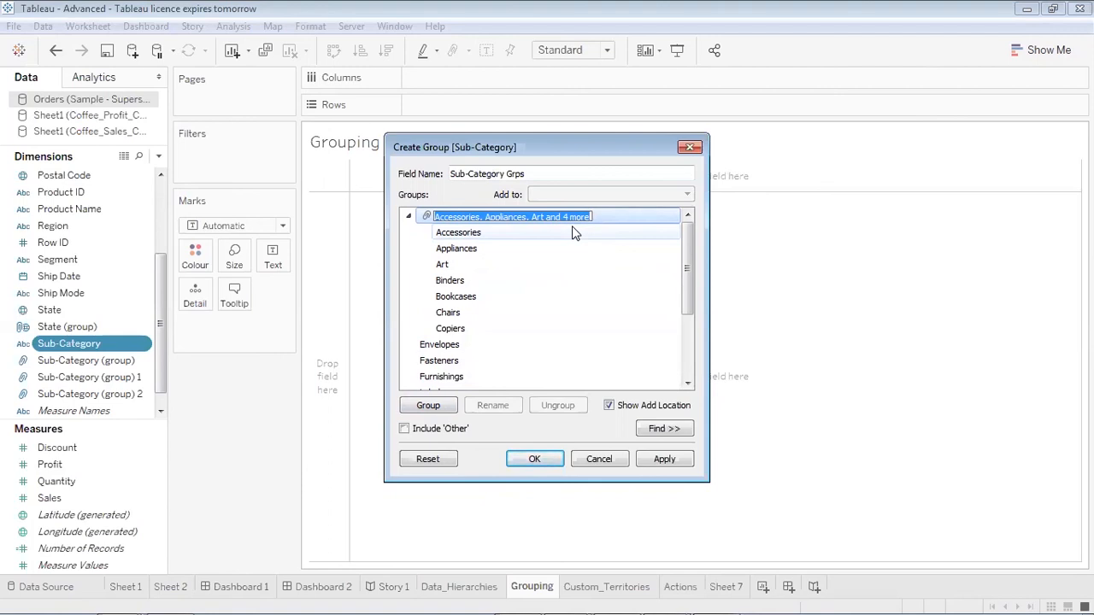
- Name the new group of seven members ABC Products and collapse it in the list
{"action": "type", "text": "ABC"}
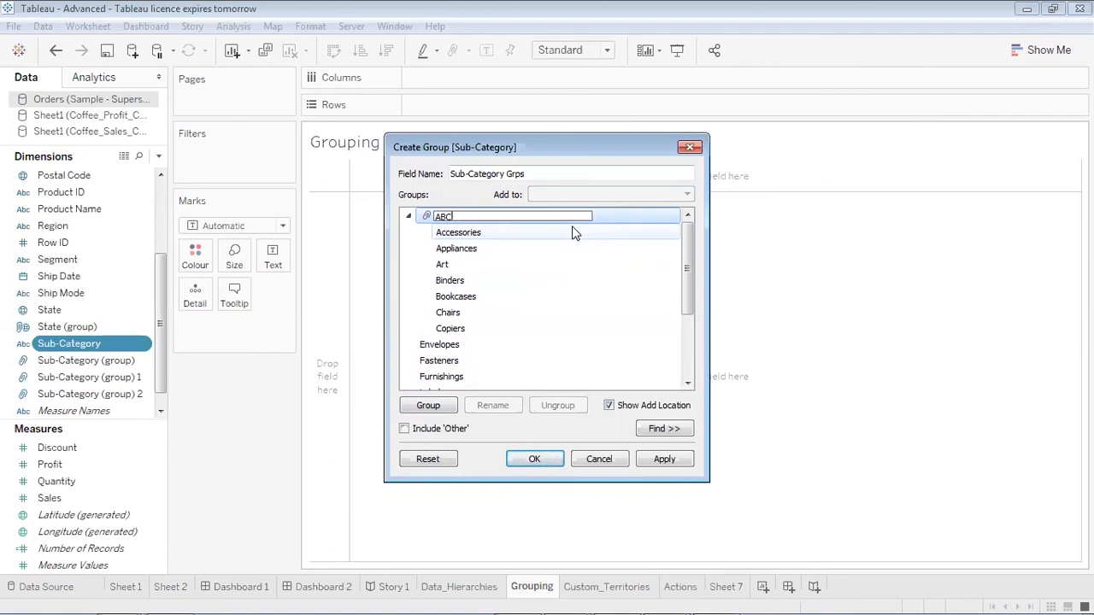
{"action": "type", "text": " Products"}
{"action": "left_click", "coordinate": [596, 264]}
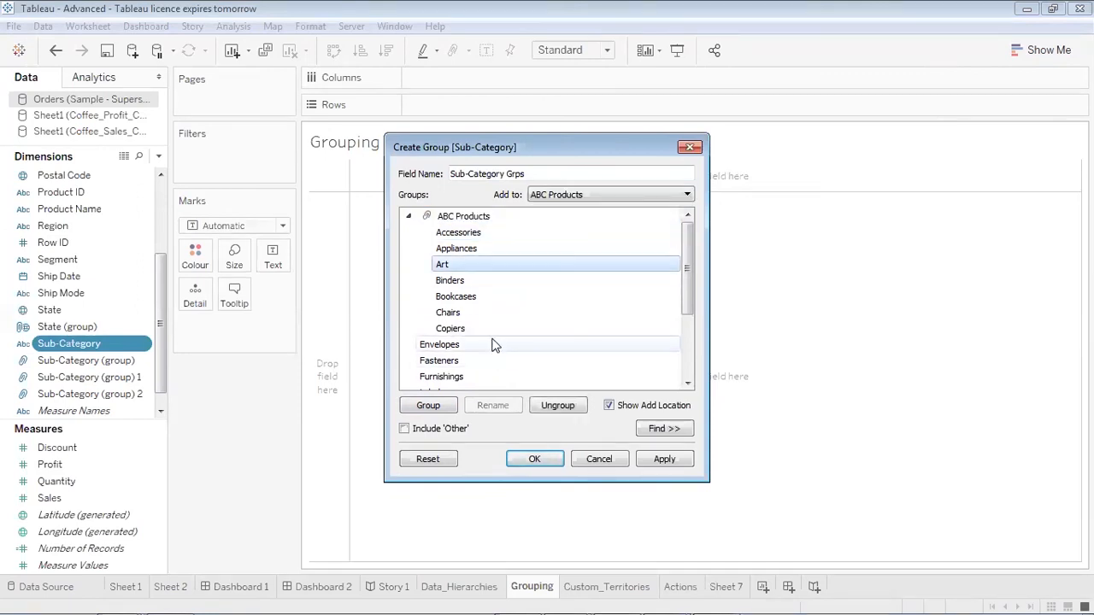
{"action": "left_click", "coordinate": [453, 218]}
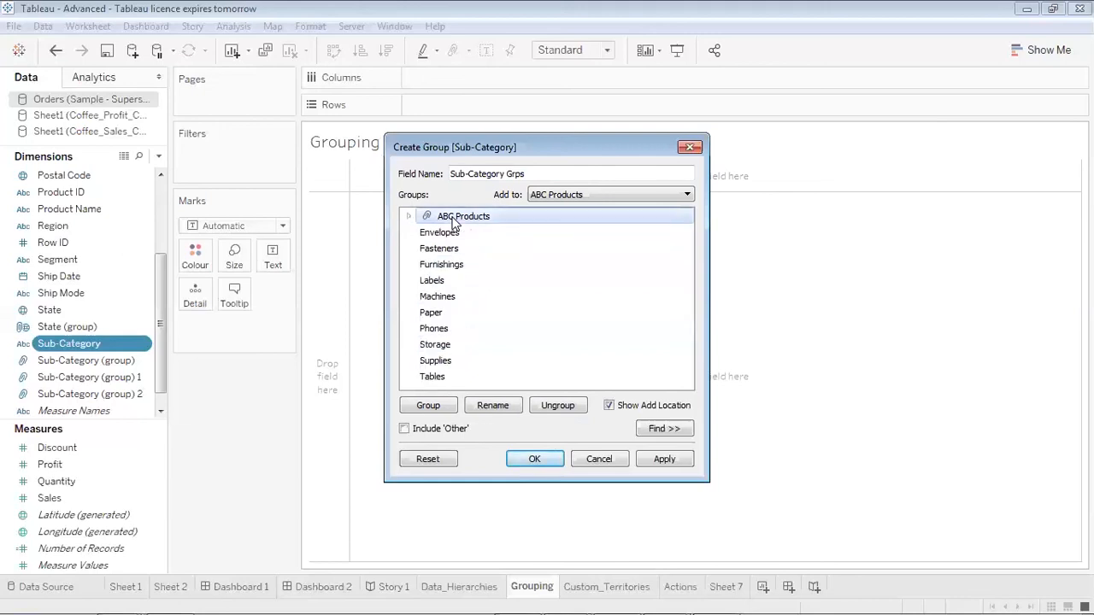